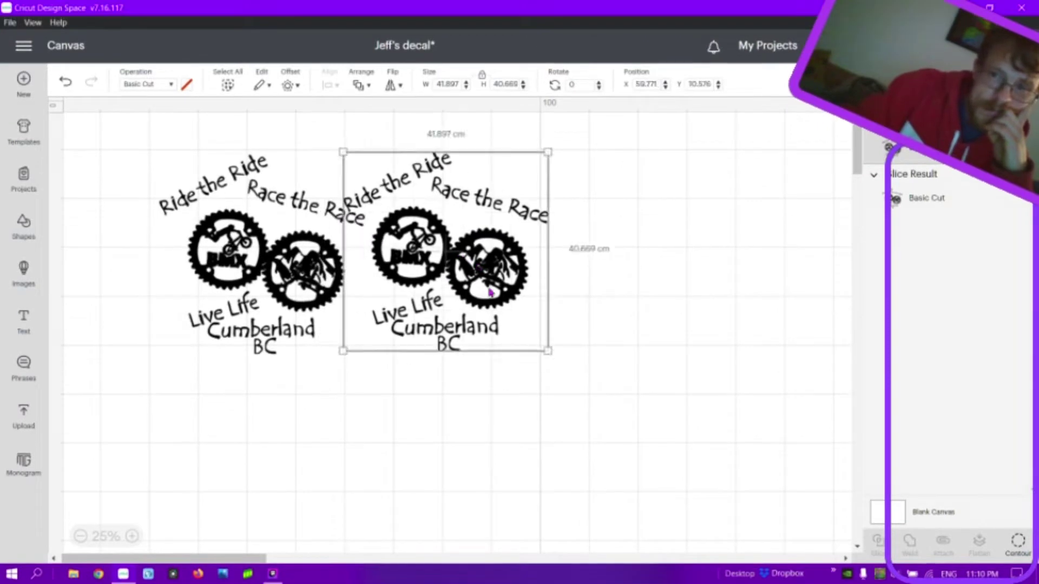
# - Move the two overlapping copies of the decal apart so they sit side by side with a clear gap
pyautogui.moveTo(489, 285); pyautogui.dragTo(622, 328)
pyautogui.moveTo(290, 308); pyautogui.dragTo(379, 360)
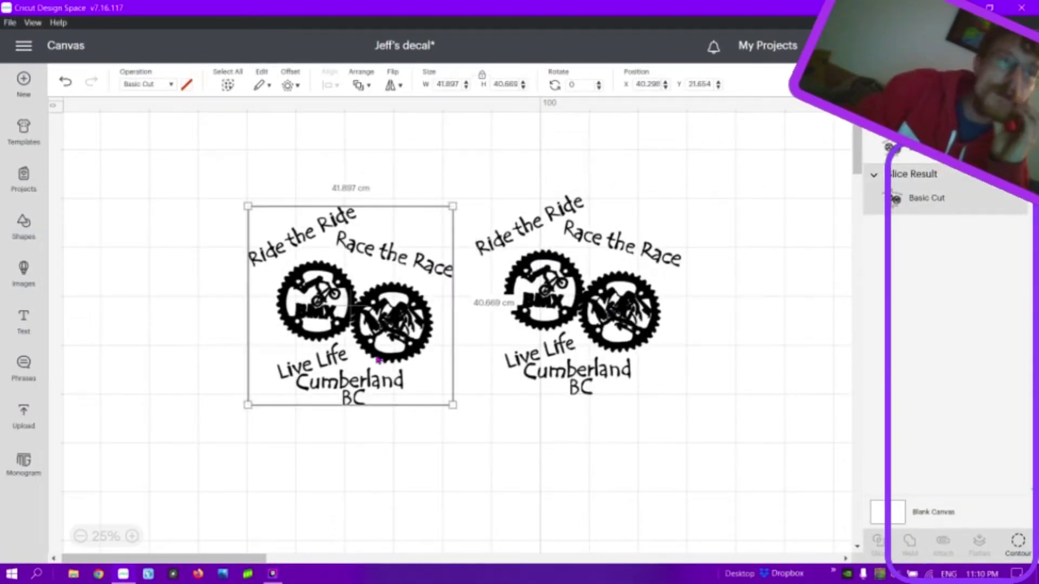
pyautogui.click(269, 218)
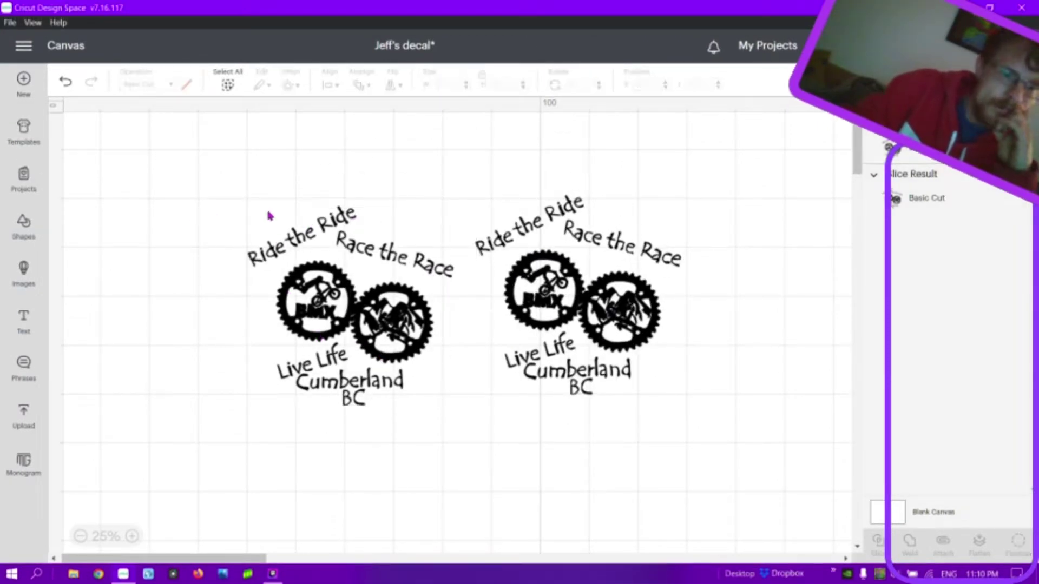
# - Add a rectangle about 26.4 × 4.9 cm, rotated to about 335°, covering "Ride the Ride" on the left decal copy
pyautogui.click(23, 228)
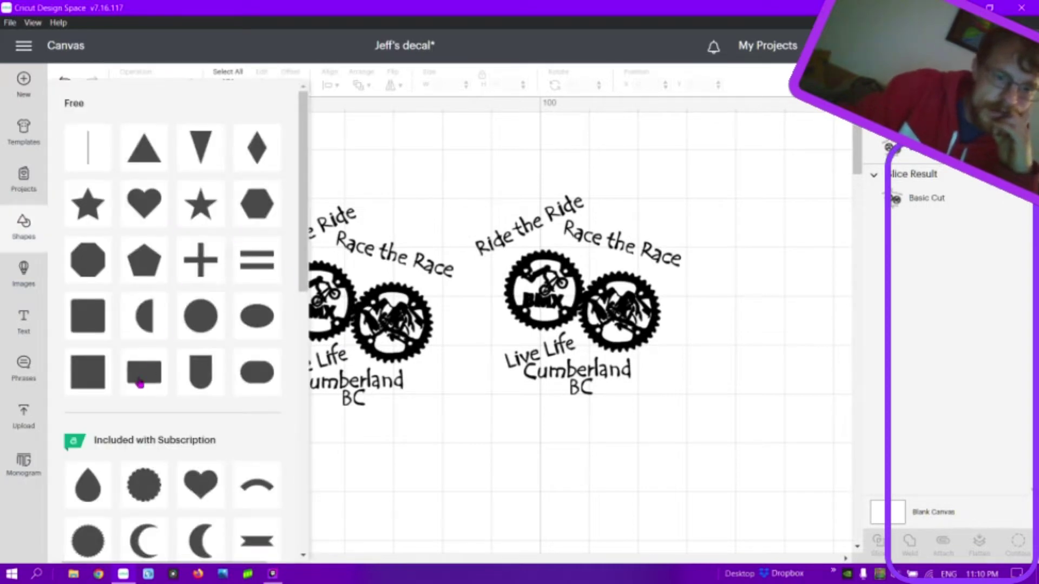
pyautogui.click(146, 378)
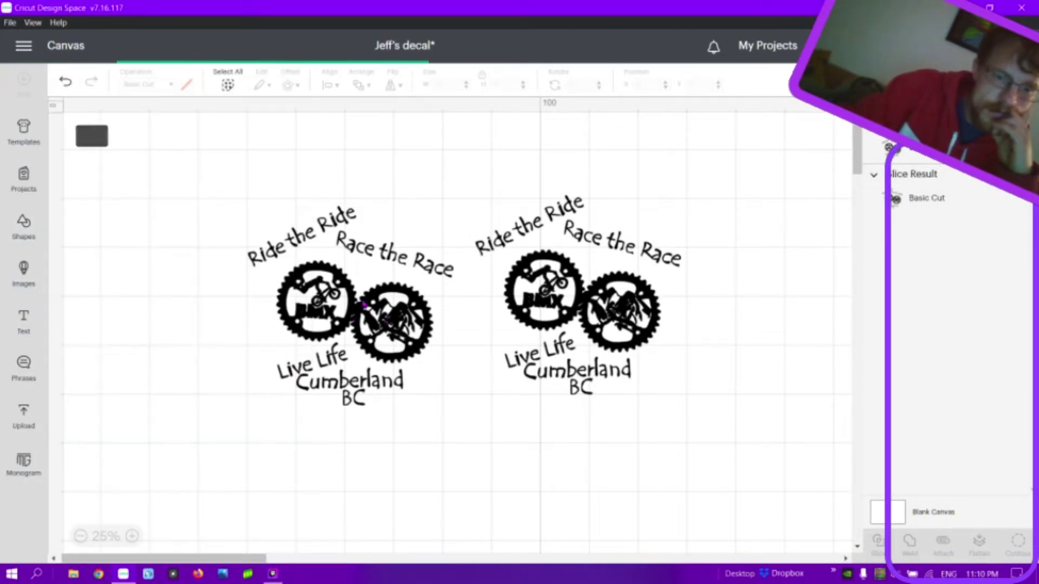
pyautogui.moveTo(301, 336); pyautogui.dragTo(228, 348)
pyautogui.click(195, 245)
pyautogui.moveTo(195, 244); pyautogui.dragTo(135, 178)
pyautogui.moveTo(92, 143); pyautogui.dragTo(91, 174)
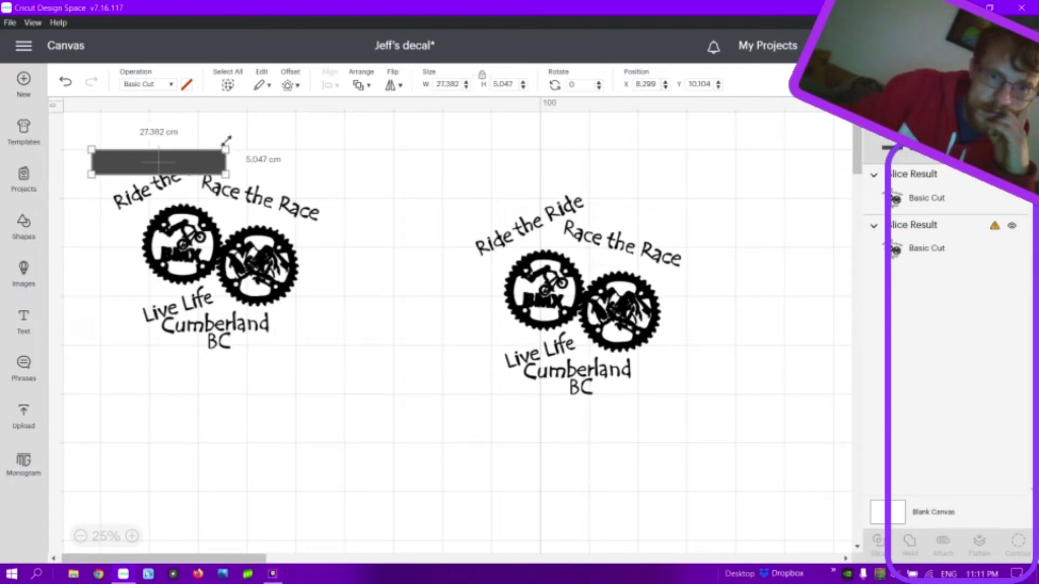
pyautogui.moveTo(226, 139); pyautogui.dragTo(189, 175)
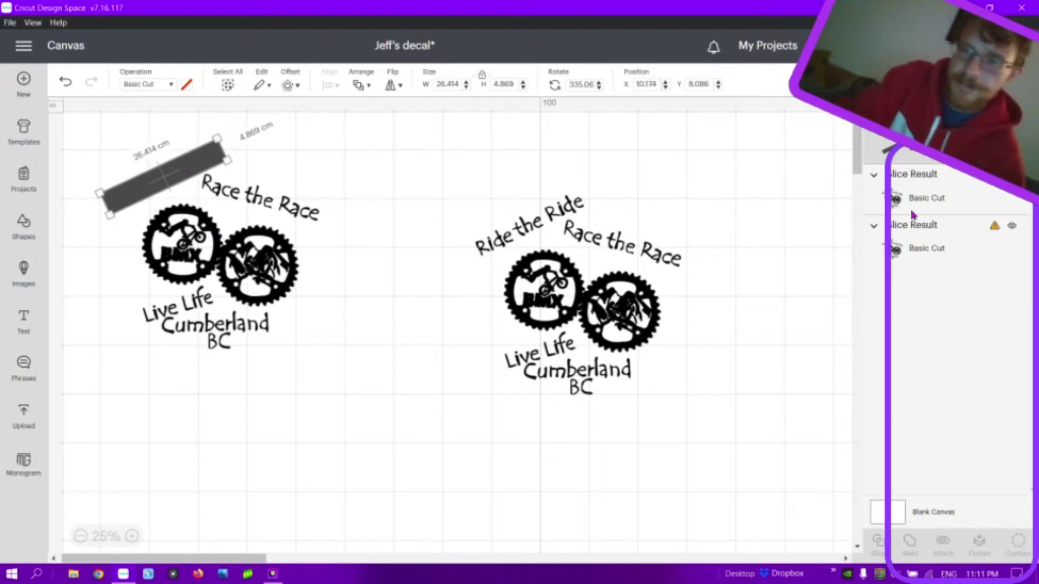
# - Delete the spare decal copy that has no rectangle over it
pyautogui.click(1013, 227)
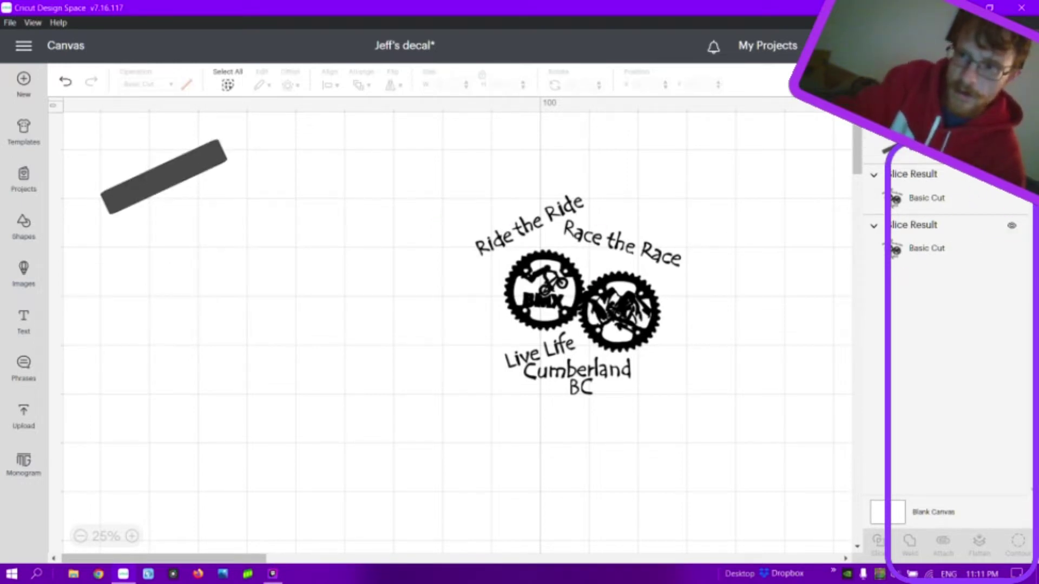
pyautogui.click(953, 187)
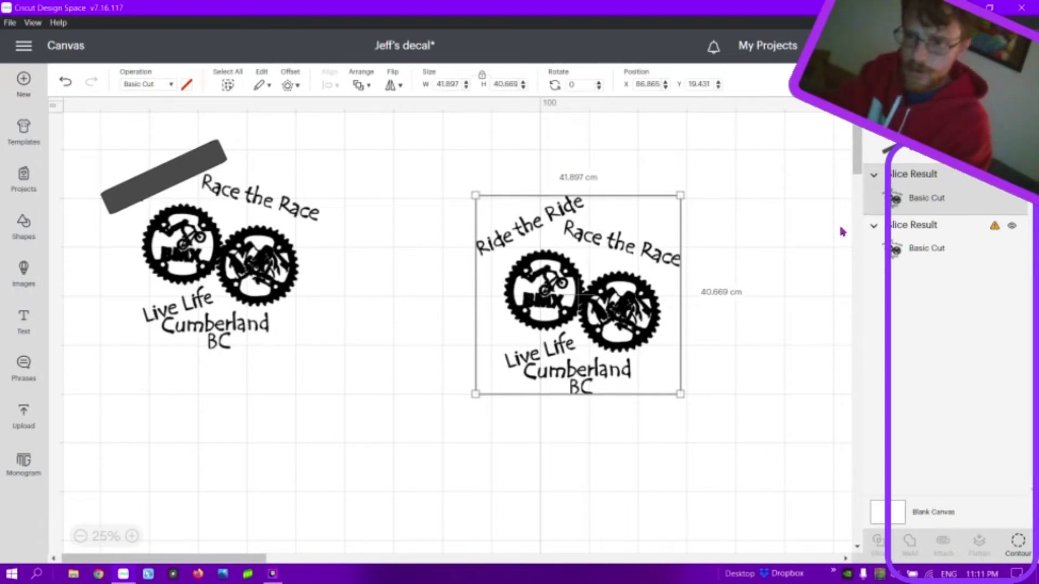
pyautogui.press('Delete')
# - Slice the decal with the rectangle over "Ride the Ride" and move the resulting pieces apart
pyautogui.click(928, 163)
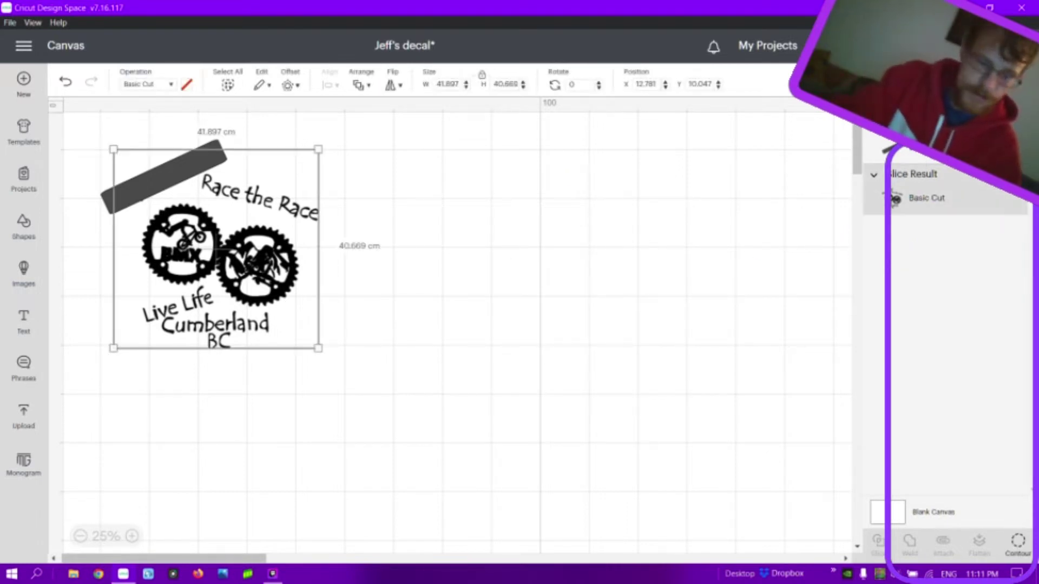
pyautogui.hotkey('ctrl', 'a')
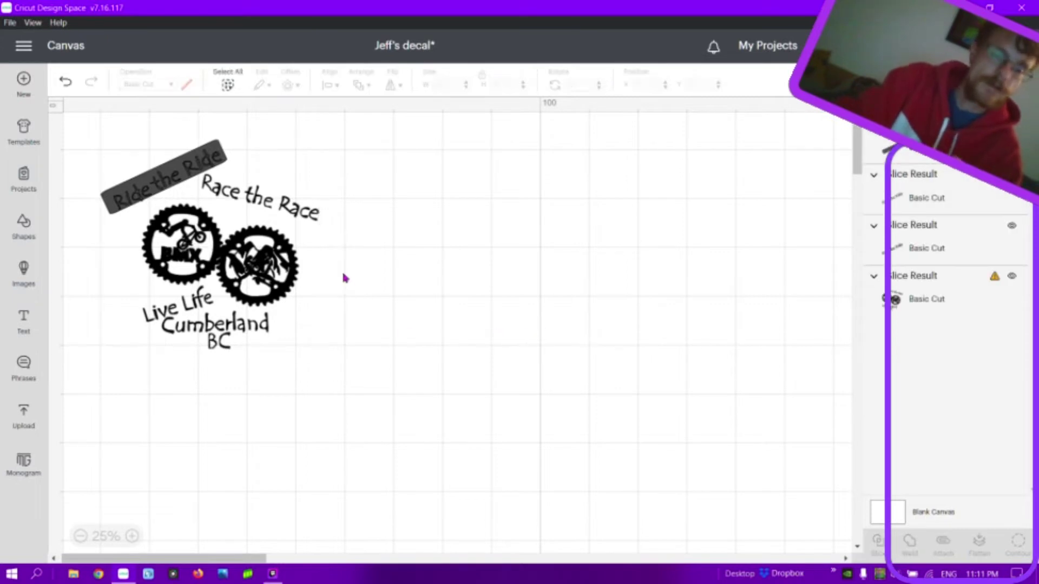
pyautogui.moveTo(201, 247); pyautogui.dragTo(350, 309)
pyautogui.moveTo(219, 142); pyautogui.dragTo(552, 142)
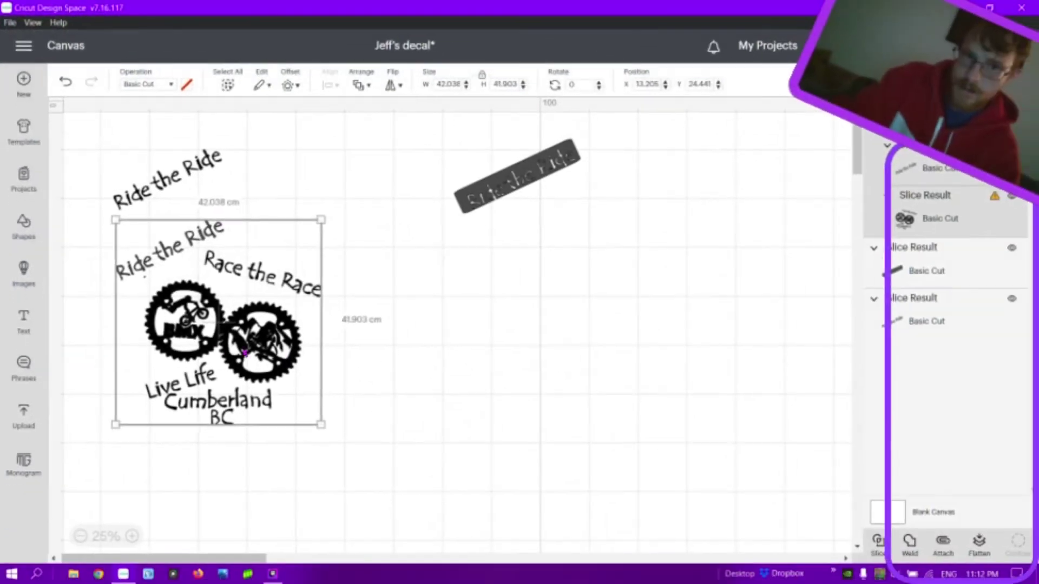
# - Paste a copy of the grouped decal and place it in an empty area below and right of the original
pyautogui.hotkey('ctrl', 'v')
pyautogui.moveTo(244, 352); pyautogui.dragTo(753, 524)
pyautogui.moveTo(744, 466); pyautogui.dragTo(745, 465)
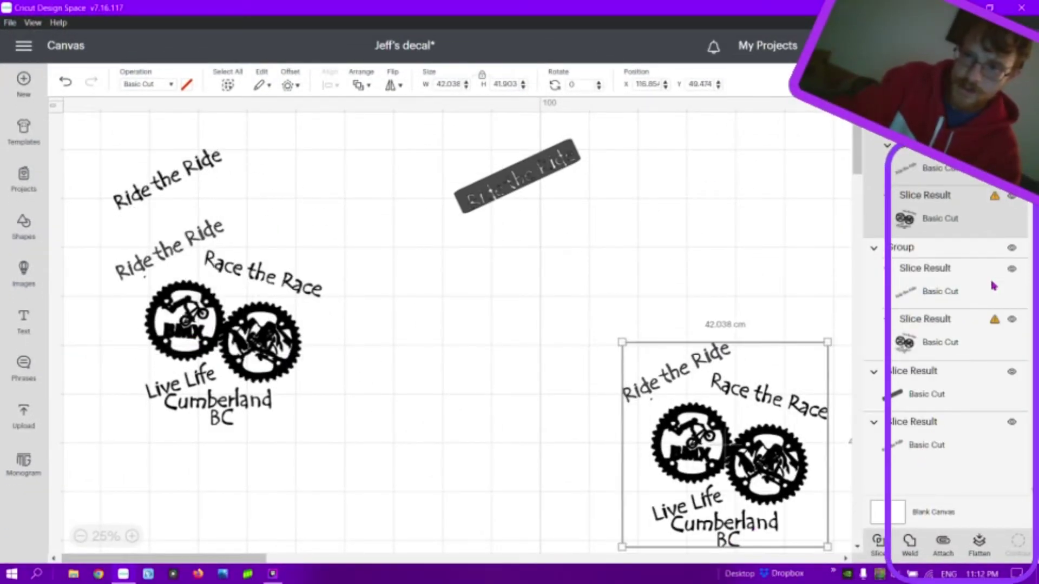
# - Identify the decal copies by toggling their layer visibility, and weld the pasted copy into a single shape
pyautogui.click(1016, 321)
pyautogui.click(1011, 321)
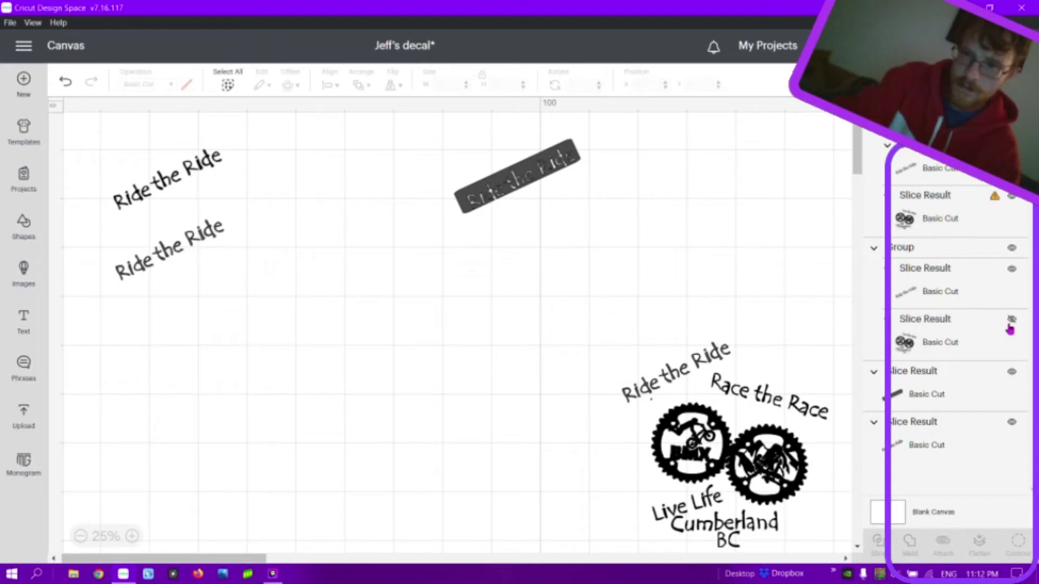
pyautogui.click(1010, 322)
pyautogui.click(1011, 197)
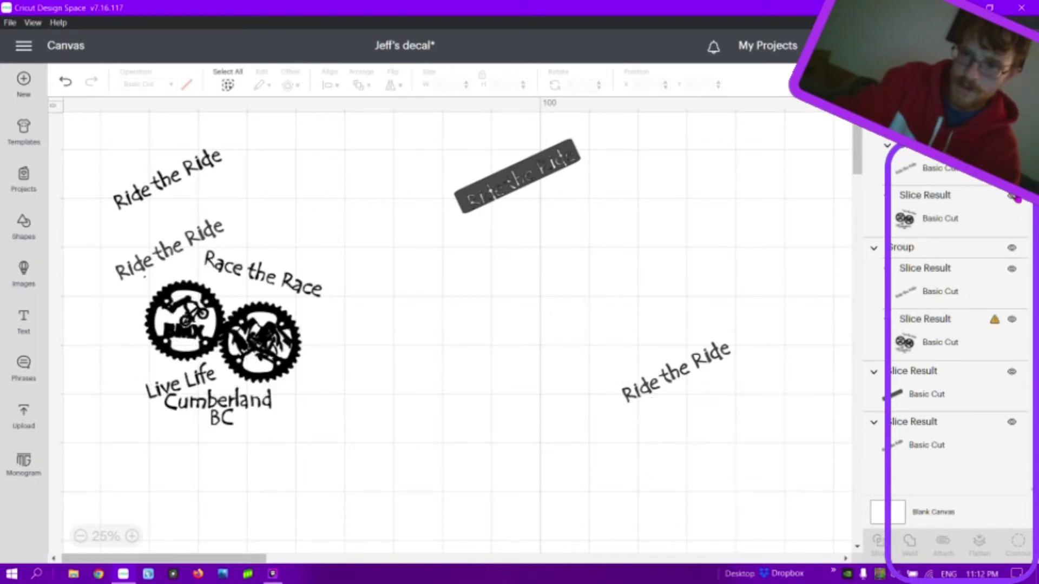
pyautogui.click(1011, 196)
pyautogui.moveTo(622, 301); pyautogui.dragTo(833, 549)
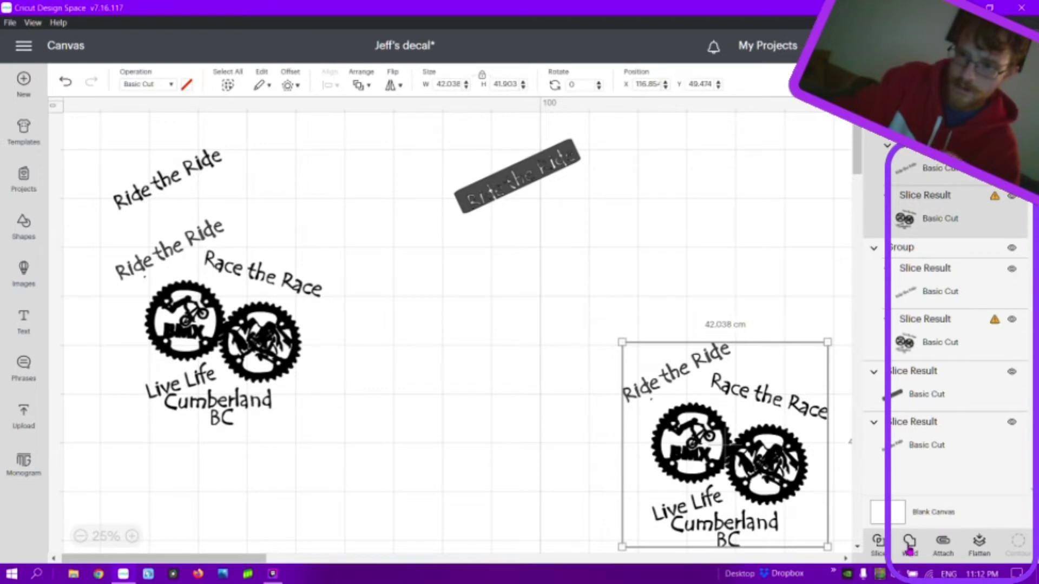
pyautogui.click(909, 547)
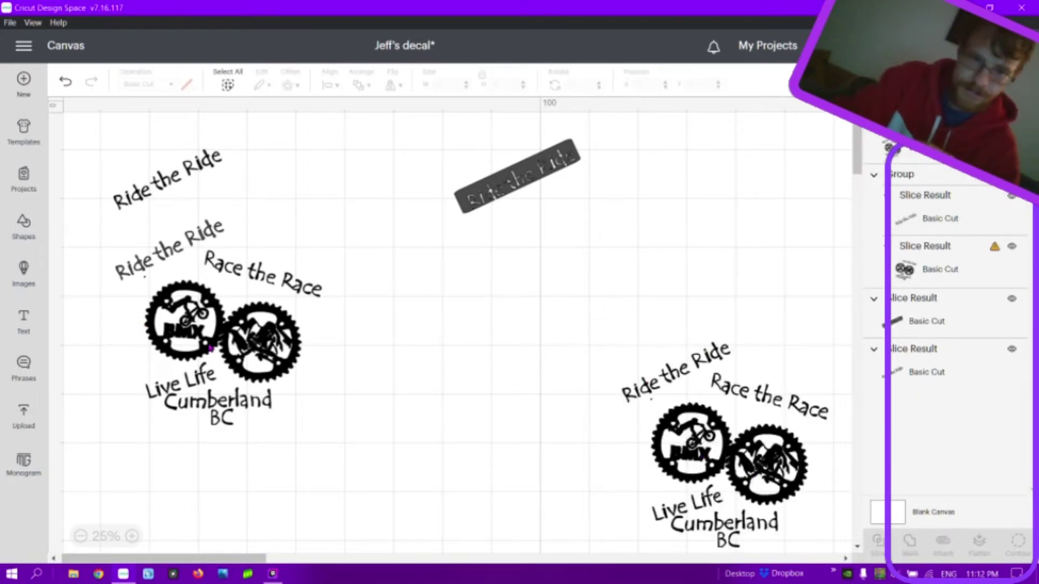
# - Shift the original decal slightly and slice it with the rectangle covering "Race the Race"
pyautogui.click(252, 347)
pyautogui.moveTo(273, 344); pyautogui.dragTo(343, 356)
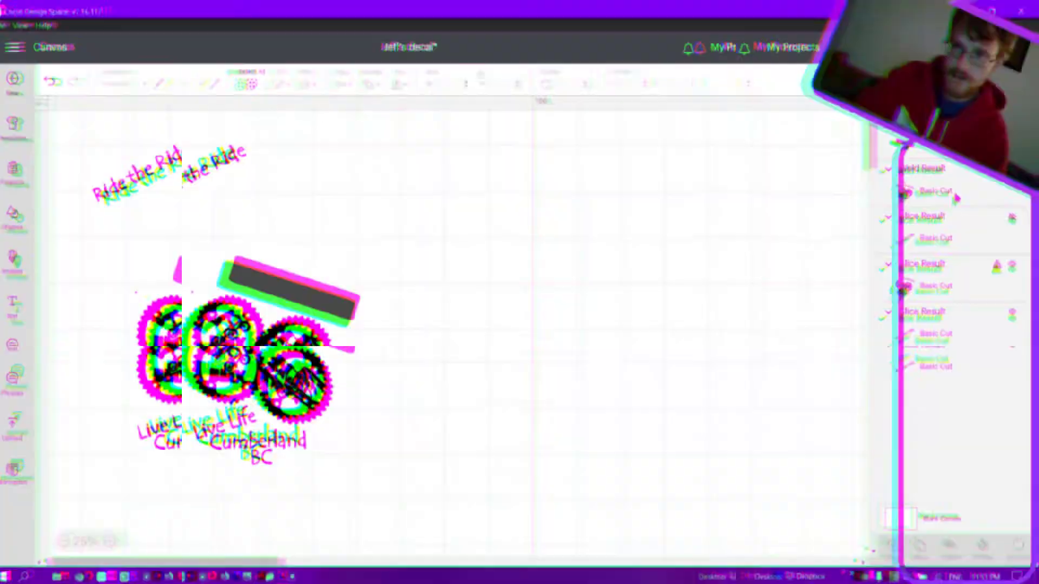
pyautogui.click(952, 252)
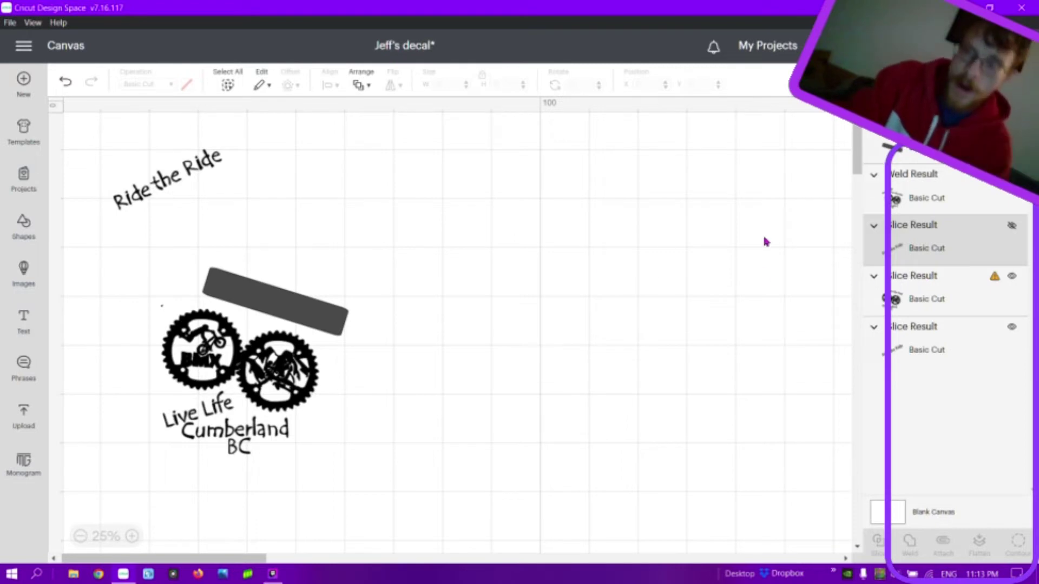
pyautogui.click(926, 293)
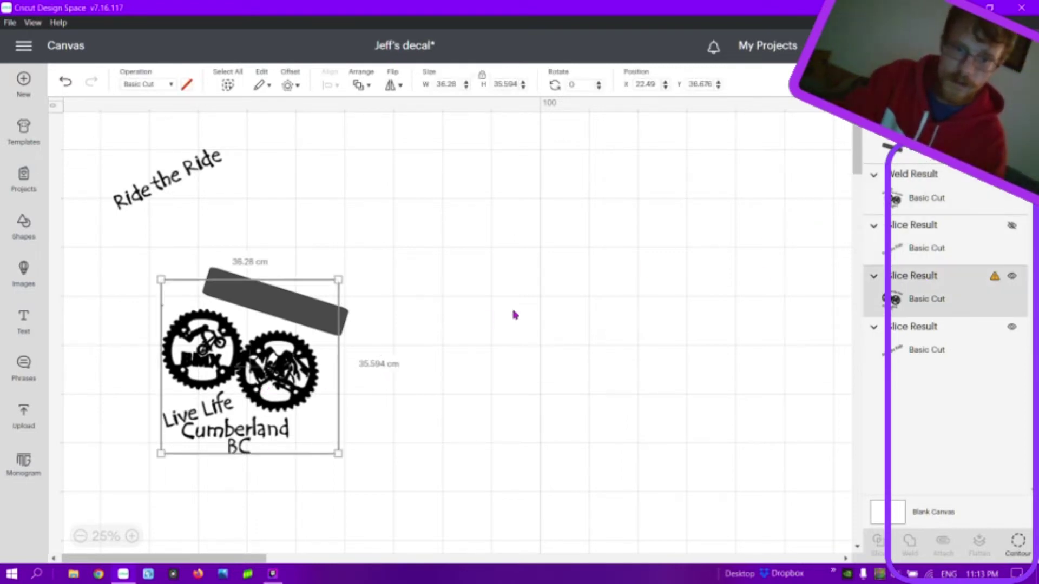
pyautogui.keyDown('ctrl'); pyautogui.click(893, 146); pyautogui.keyUp('ctrl')
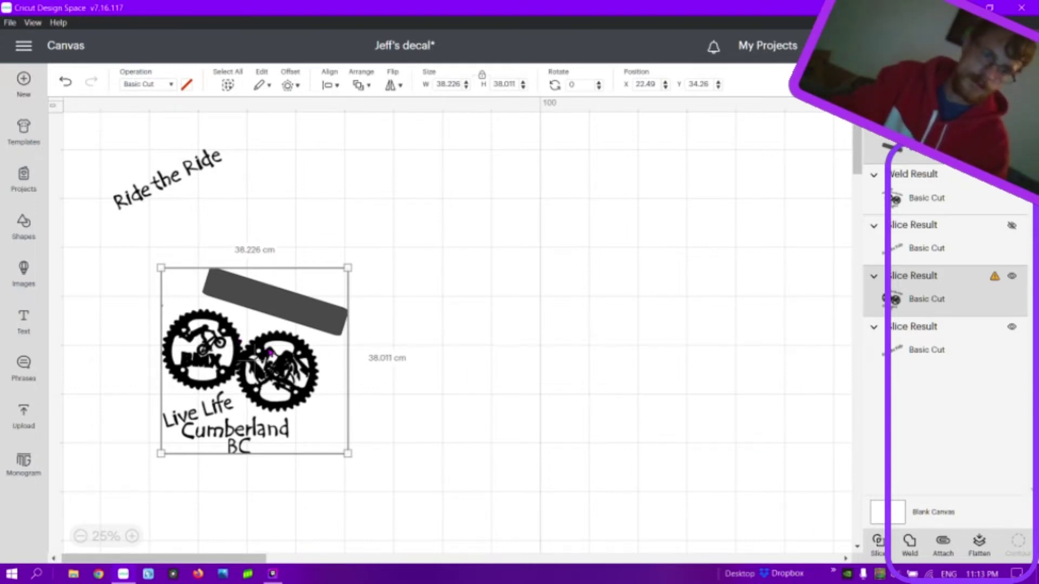
pyautogui.press('Delete')
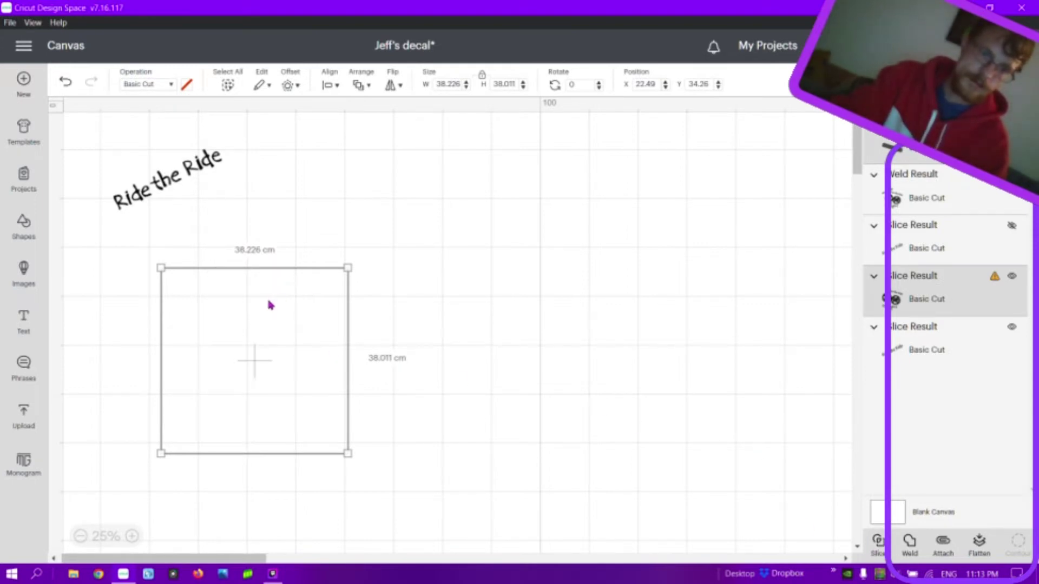
# - Move the cut rectangle and both "Race the Race" slices away from the gear artwork
pyautogui.moveTo(275, 303); pyautogui.dragTo(222, 139)
pyautogui.moveTo(270, 300); pyautogui.dragTo(588, 305)
pyautogui.moveTo(378, 223); pyautogui.dragTo(533, 220)
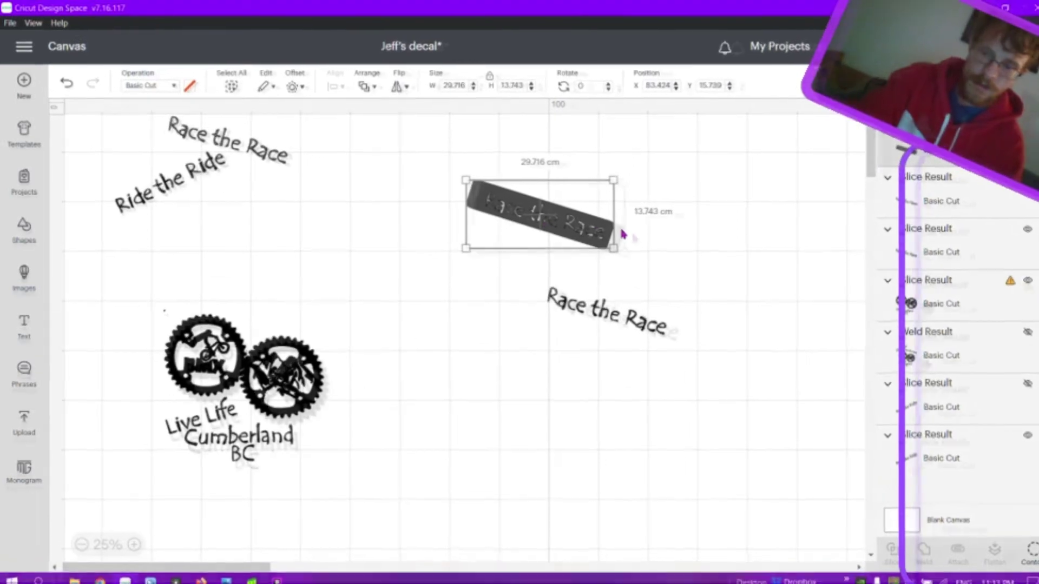
# - Delete the cut rectangle and the spare "Race the Race" slice
pyautogui.press('Delete')
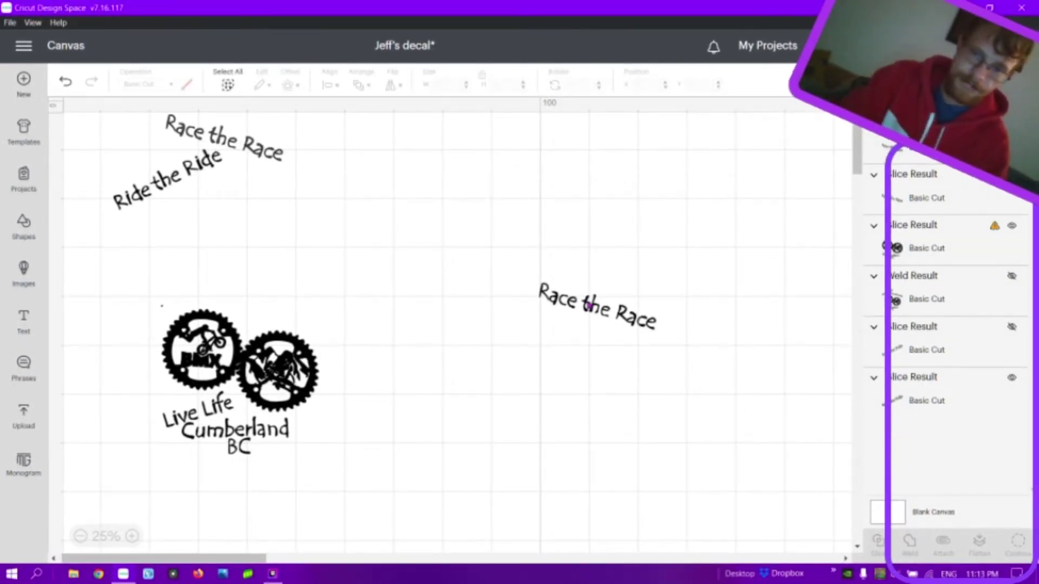
pyautogui.moveTo(588, 305); pyautogui.dragTo(690, 194)
pyautogui.press('Delete')
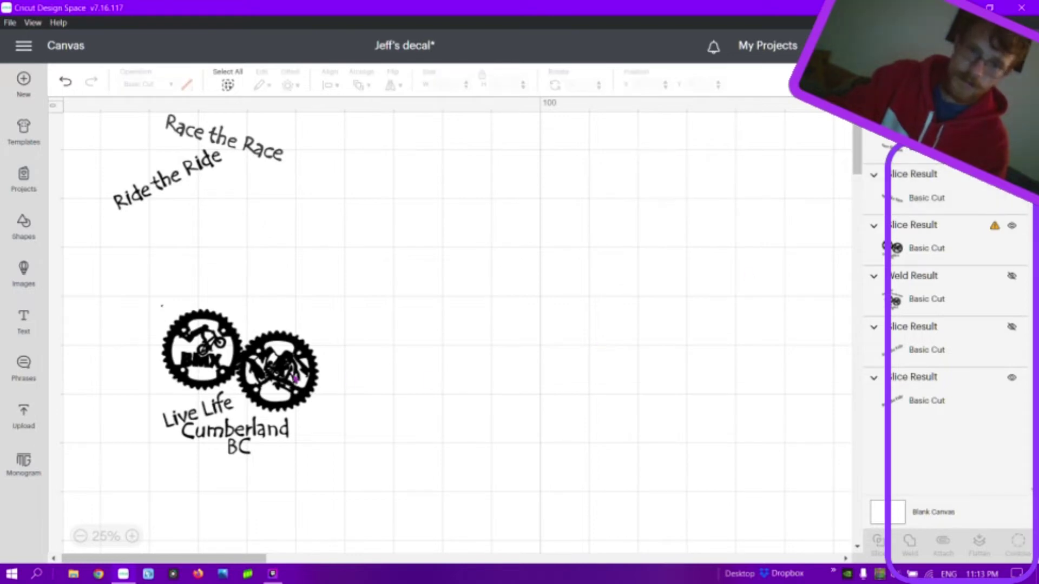
# - Move the gear artwork clear of the lettering and stack "Ride the Ride" above "Race the Race" beside it
pyautogui.moveTo(229, 357); pyautogui.dragTo(388, 176)
pyautogui.moveTo(169, 182); pyautogui.dragTo(171, 230)
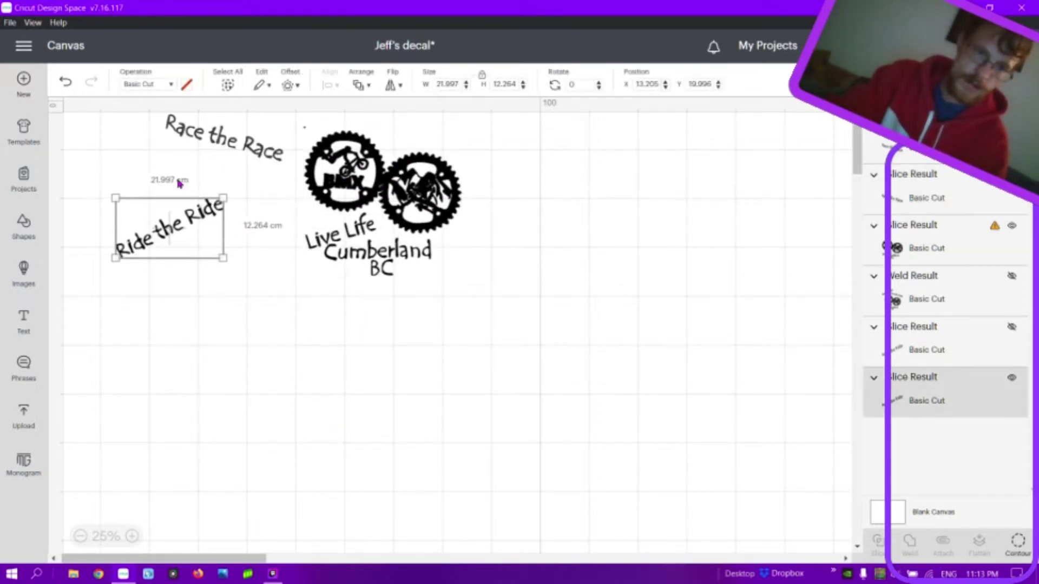
pyautogui.moveTo(210, 137); pyautogui.dragTo(114, 135)
pyautogui.moveTo(143, 252)
pyautogui.mouseDown()
pyautogui.moveTo(117, 185)
pyautogui.moveTo(138, 257)
pyautogui.mouseUp()
pyautogui.moveTo(189, 203); pyautogui.dragTo(188, 202)
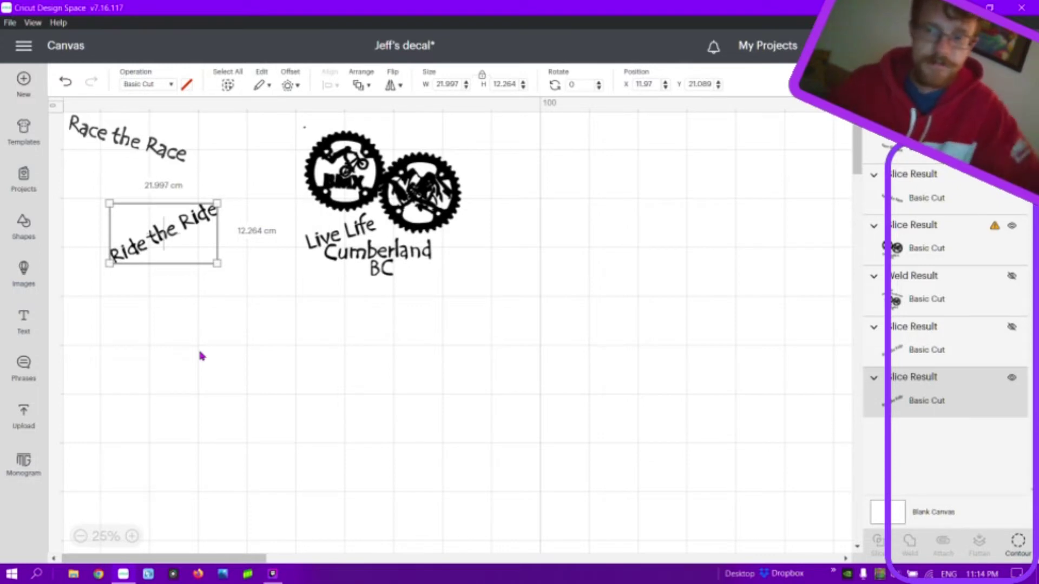
pyautogui.moveTo(146, 145); pyautogui.dragTo(159, 288)
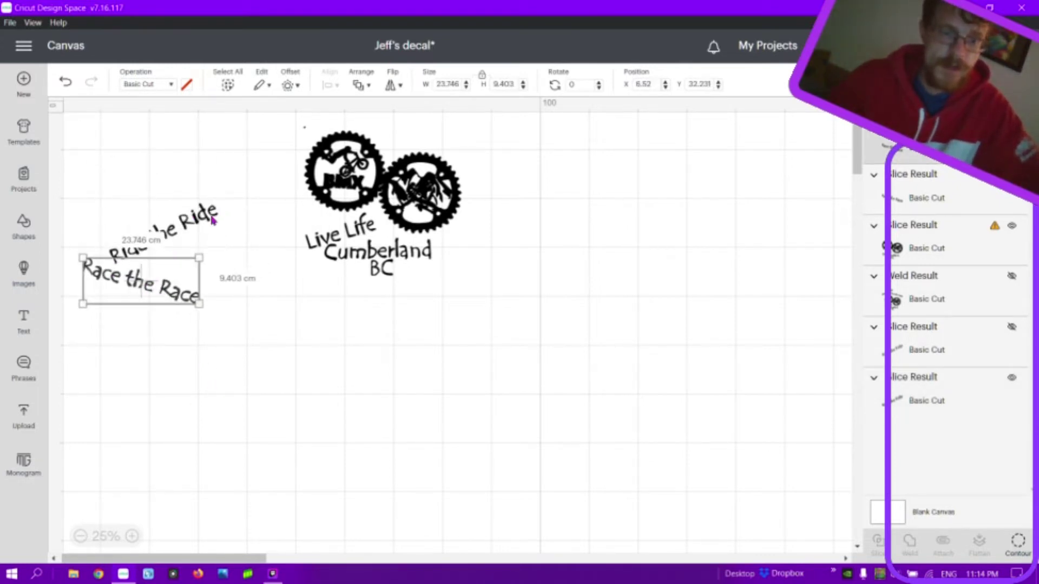
pyautogui.moveTo(155, 229); pyautogui.dragTo(129, 136)
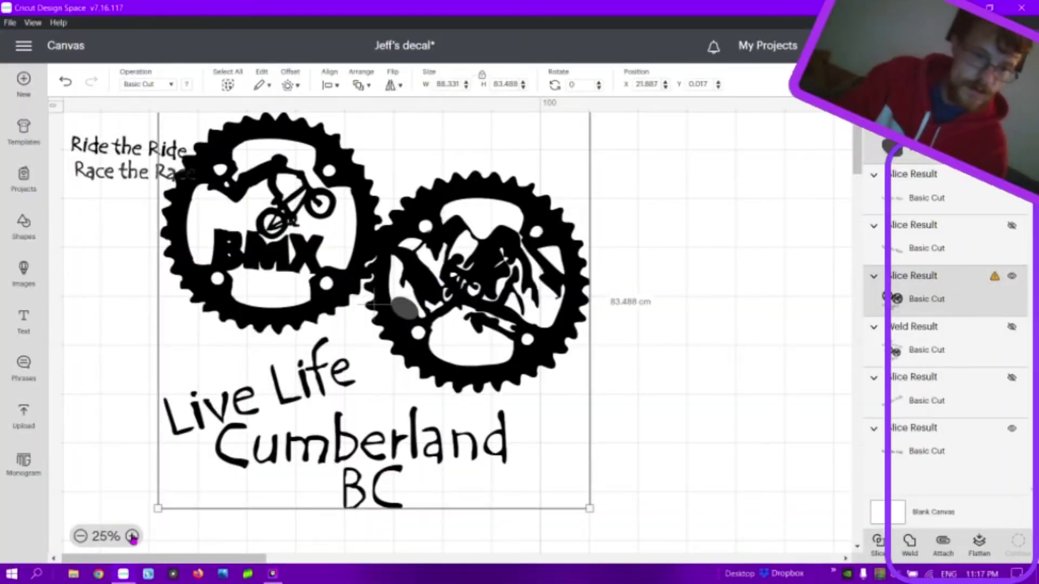
# - Slice the gear artwork with the dark grey ellipse placed over the lower-left opening of the mountain gear
pyautogui.click(132, 536)
pyautogui.click(132, 536)
pyautogui.moveTo(569, 351); pyautogui.dragTo(589, 362)
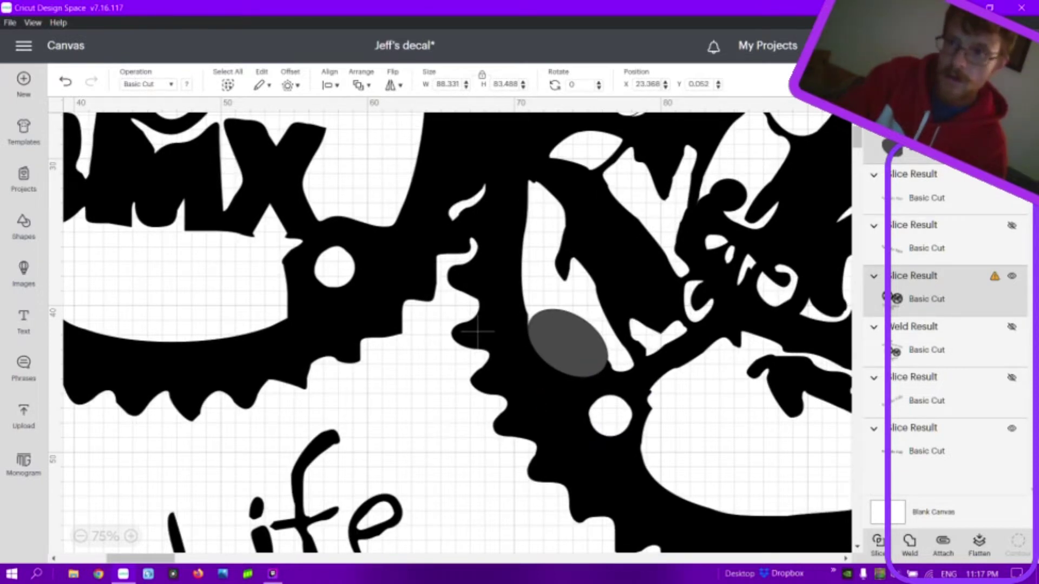
pyautogui.keyDown('ctrl'); pyautogui.click(918, 306); pyautogui.keyUp('ctrl')
pyautogui.click(918, 304)
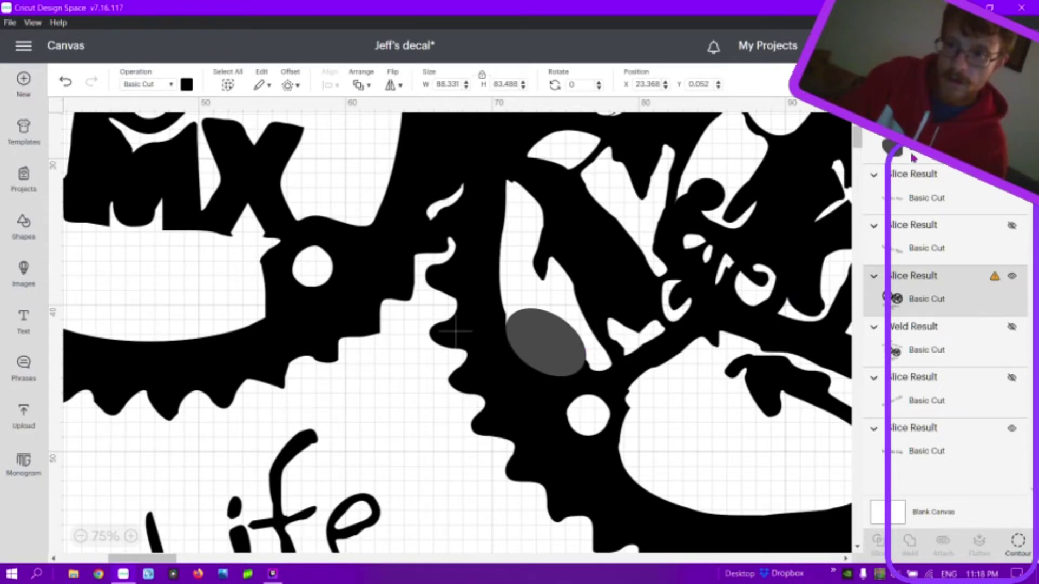
pyautogui.click(544, 341)
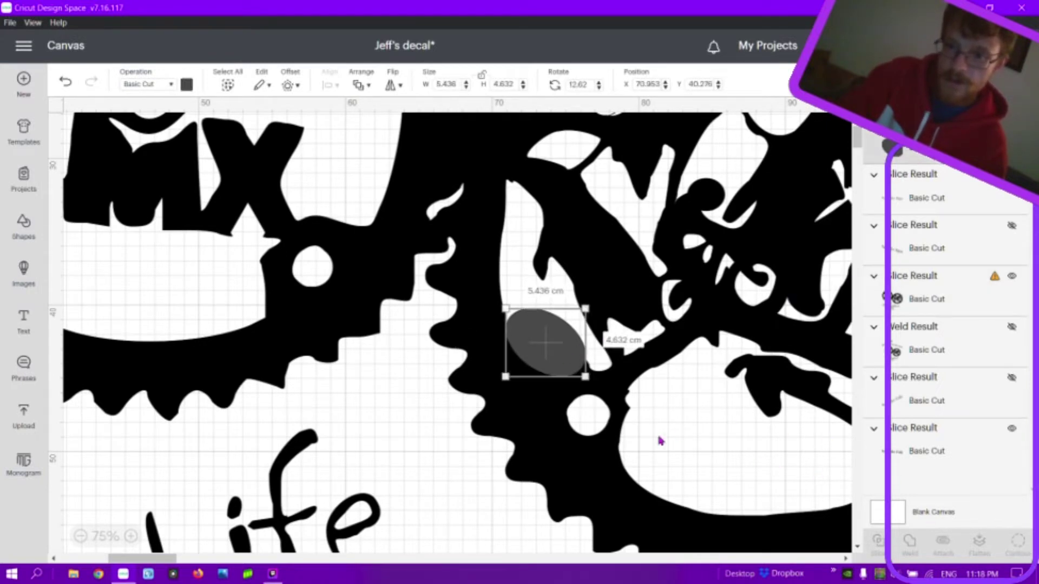
pyautogui.click(939, 304)
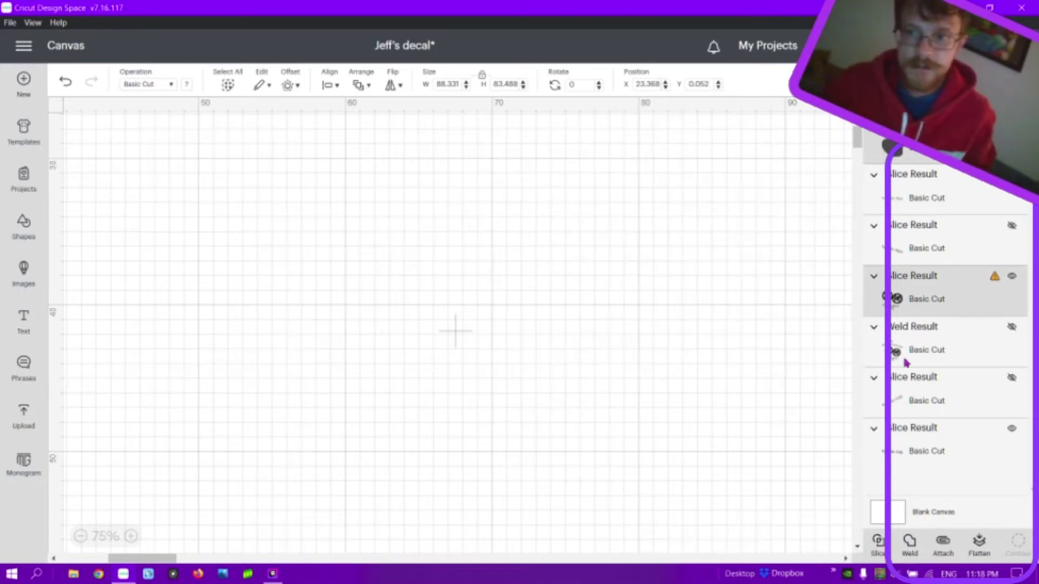
# - Move the ellipse and its slice leftovers off the lower-left opening of the mountain gear and delete them
pyautogui.moveTo(547, 344); pyautogui.dragTo(378, 431)
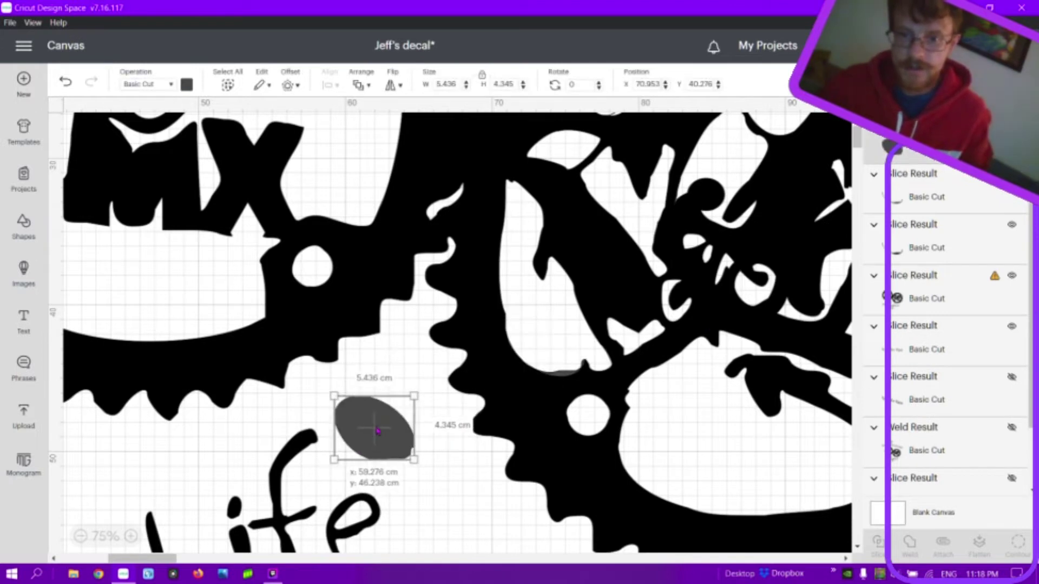
pyautogui.moveTo(562, 379); pyautogui.dragTo(561, 337)
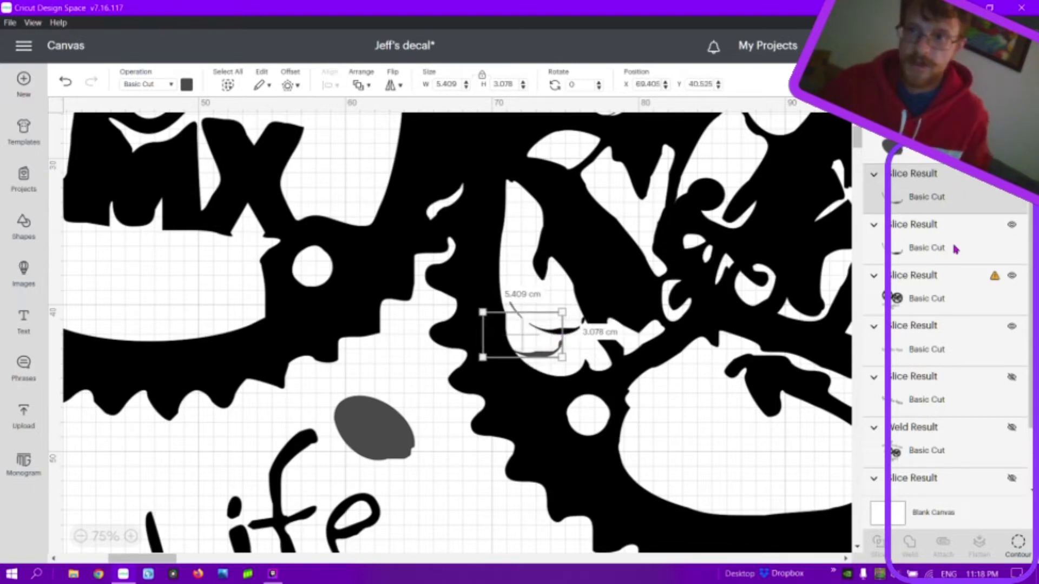
pyautogui.click(919, 246)
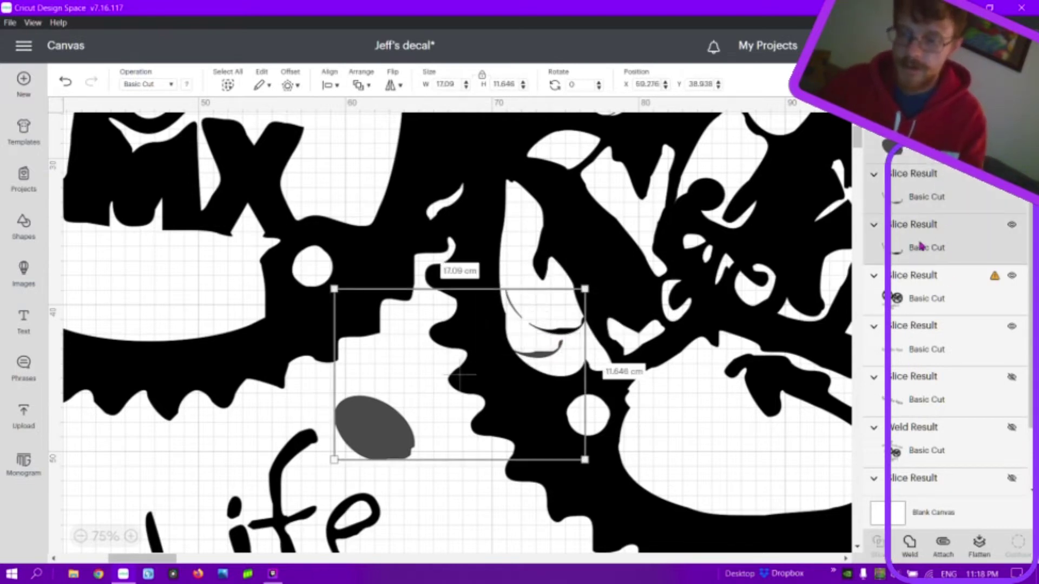
pyautogui.press('Delete')
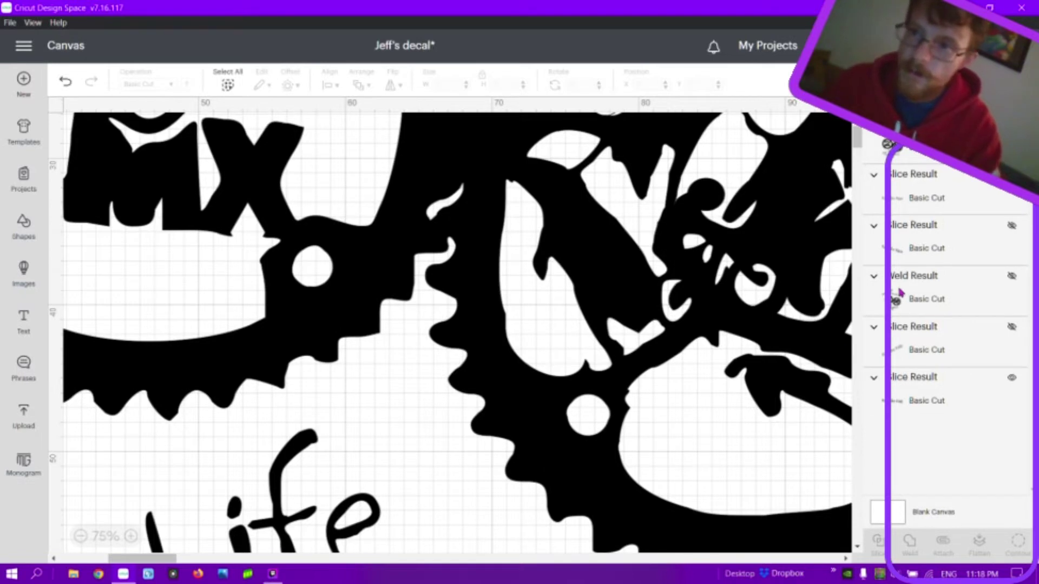
# - Insert an ellipse and shrink it to about 1.92 by 1.35 cm over the bump in the mountain gear's lower-left opening
pyautogui.click(24, 227)
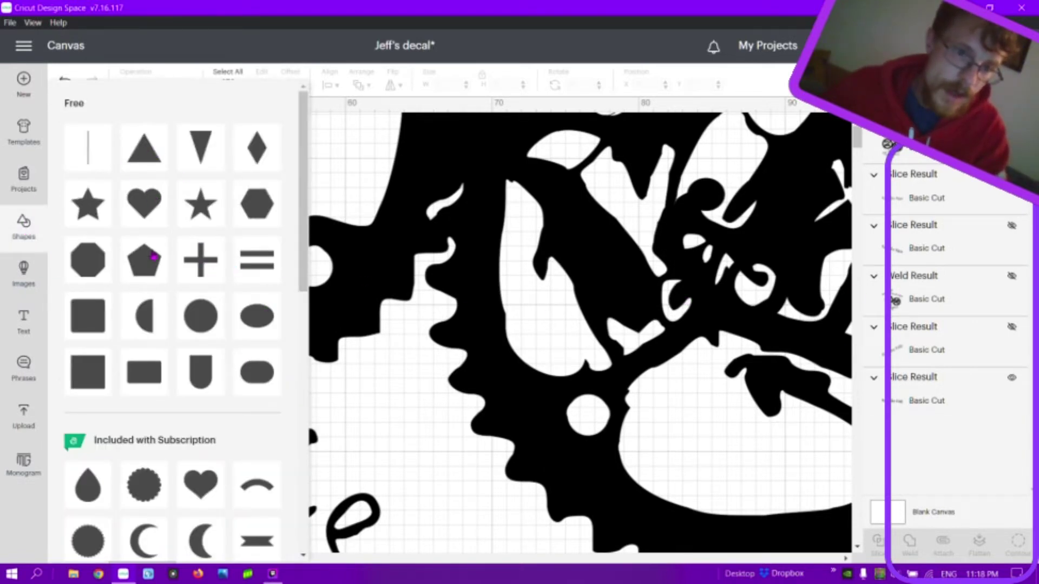
pyautogui.click(257, 317)
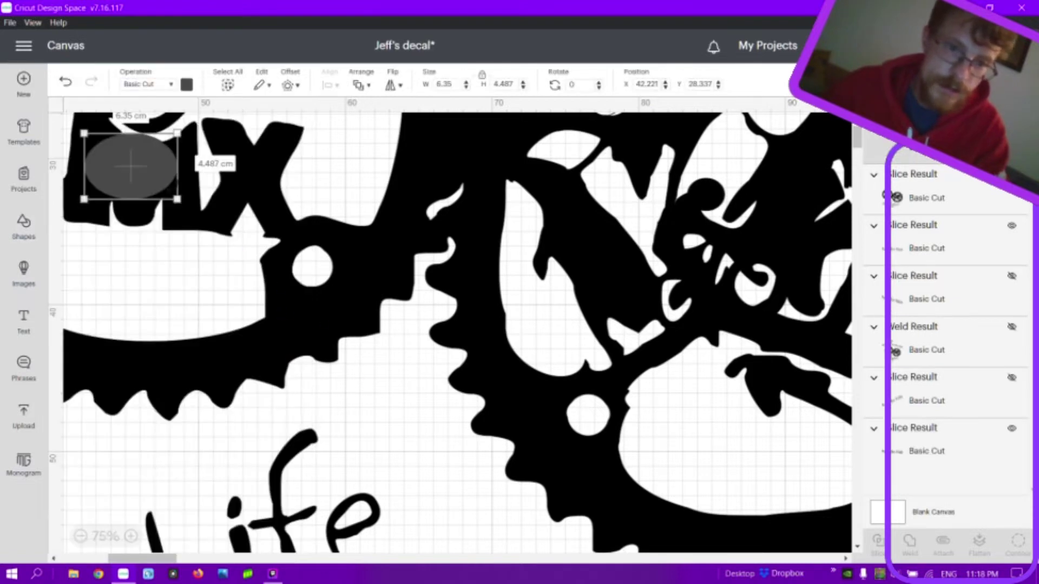
pyautogui.moveTo(141, 163); pyautogui.dragTo(566, 368)
pyautogui.click(576, 358)
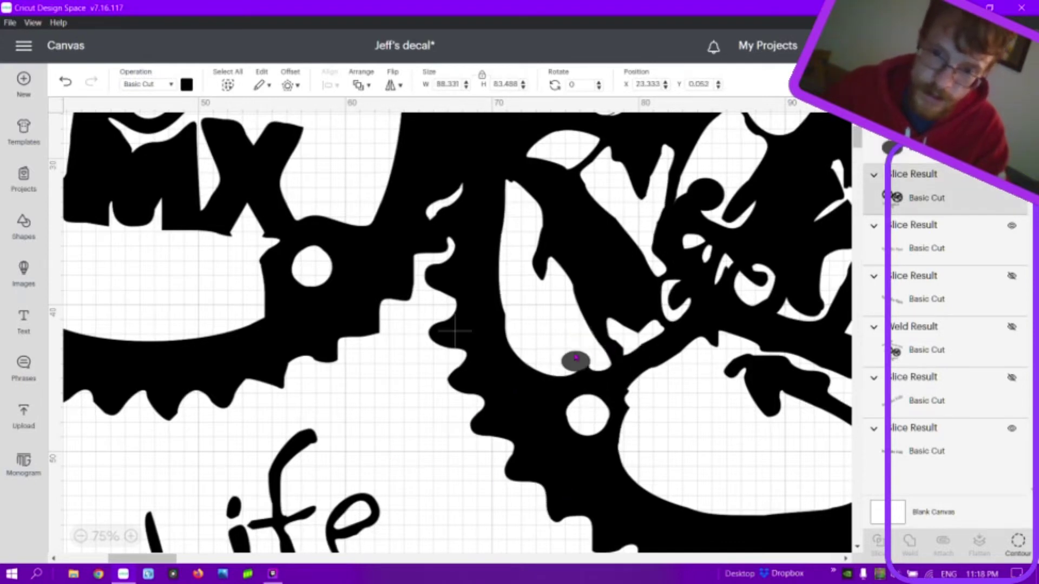
pyautogui.click(575, 371)
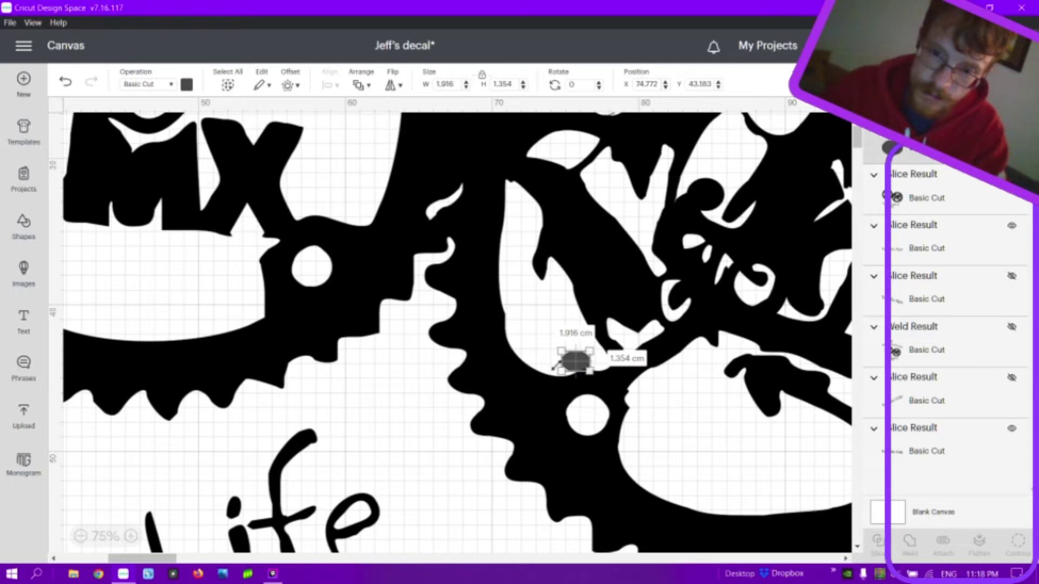
# - Reshape the ellipse over the bump to about 1.85 by 0.96 cm, rotated 11.46°, and slice the gear artwork with it
pyautogui.click(463, 456)
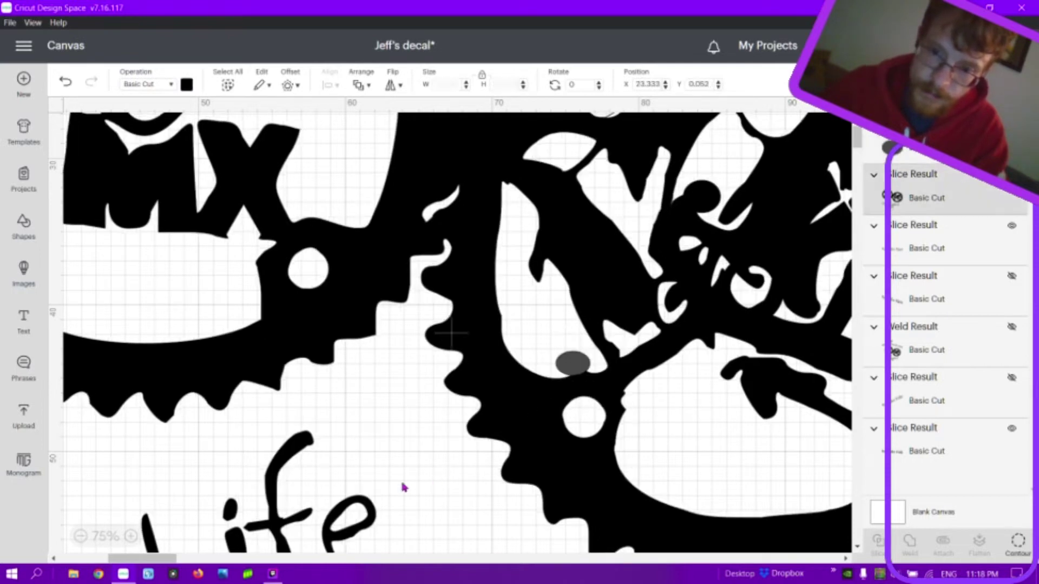
pyautogui.moveTo(566, 456)
pyautogui.mouseDown()
pyautogui.moveTo(581, 452)
pyautogui.moveTo(550, 453)
pyautogui.mouseUp()
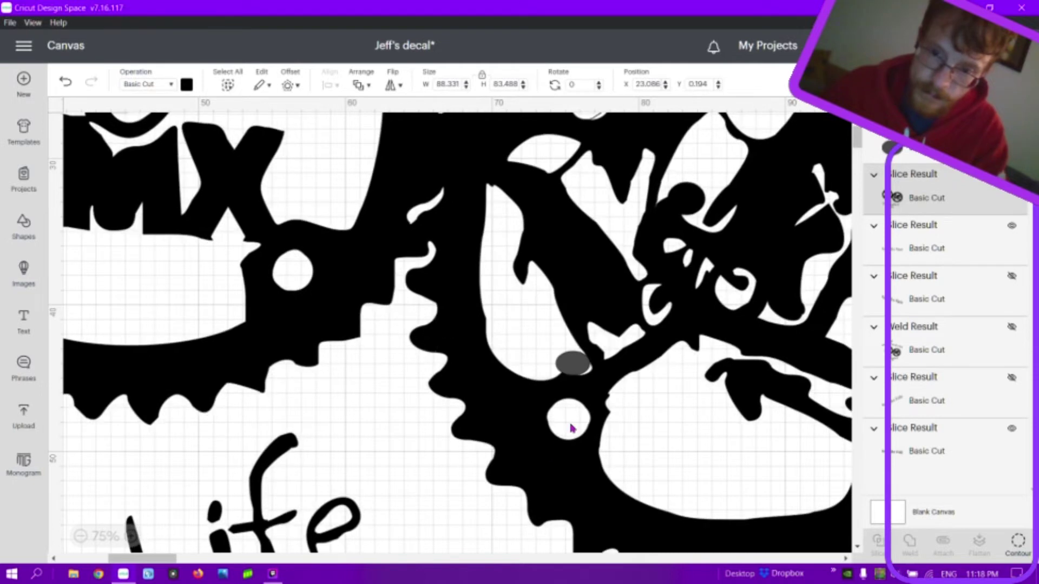
pyautogui.click(574, 369)
pyautogui.moveTo(588, 351); pyautogui.dragTo(576, 359)
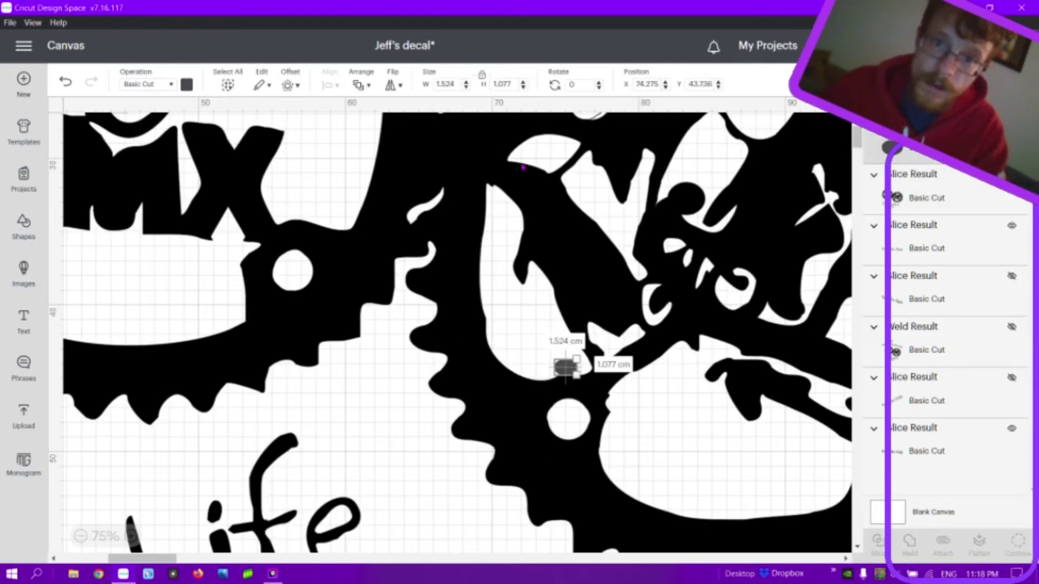
pyautogui.click(481, 74)
pyautogui.moveTo(577, 358)
pyautogui.mouseDown()
pyautogui.moveTo(564, 373)
pyautogui.moveTo(573, 364)
pyautogui.moveTo(574, 372)
pyautogui.mouseUp()
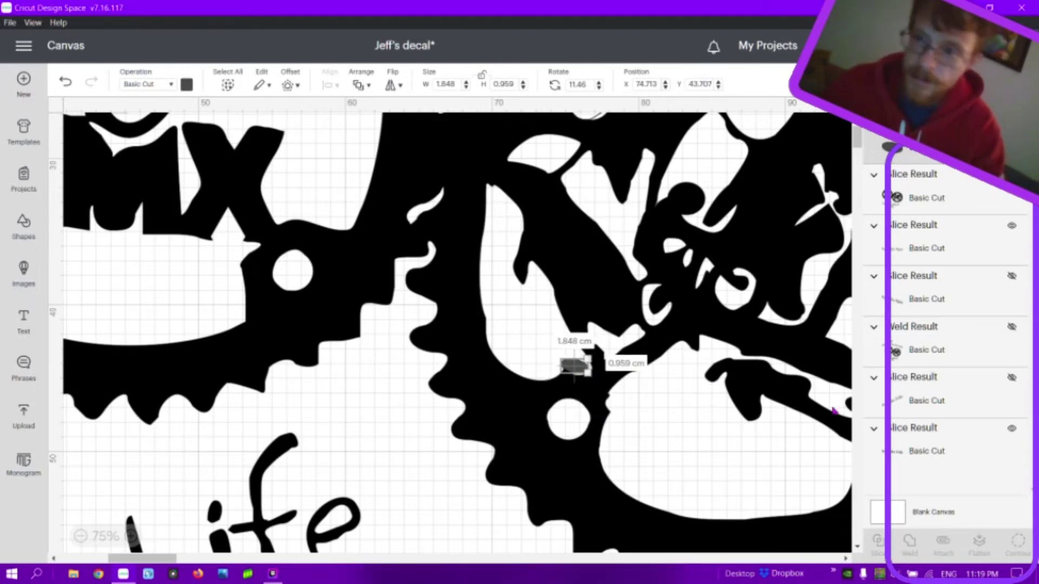
pyautogui.keyDown('ctrl'); pyautogui.click(896, 207); pyautogui.keyUp('ctrl')
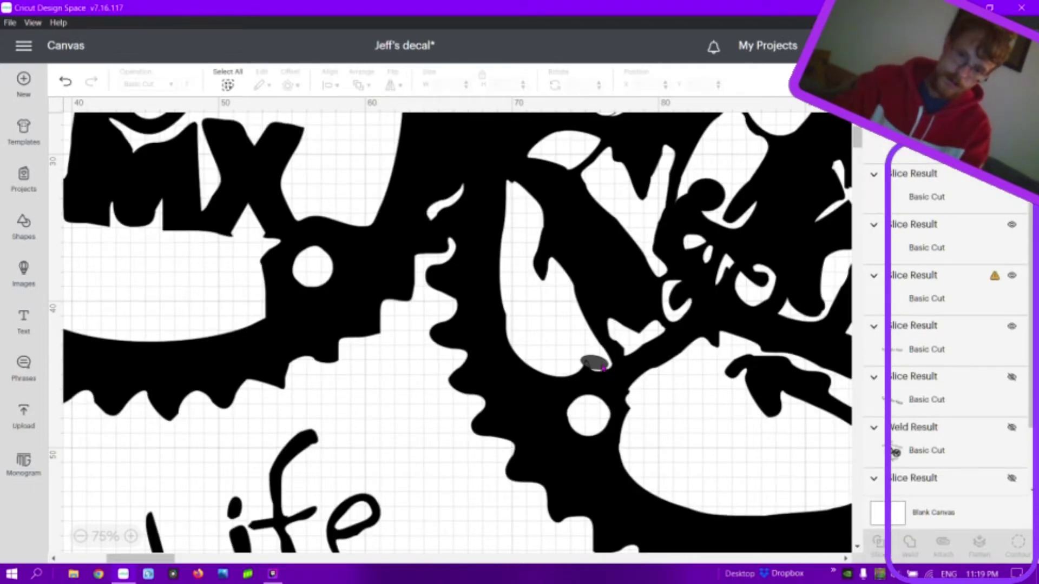
# - Move the ellipse clear of the sliced bump and delete it together with the two small slice leftovers
pyautogui.moveTo(600, 364); pyautogui.dragTo(598, 405)
pyautogui.click(650, 423)
pyautogui.click(585, 362)
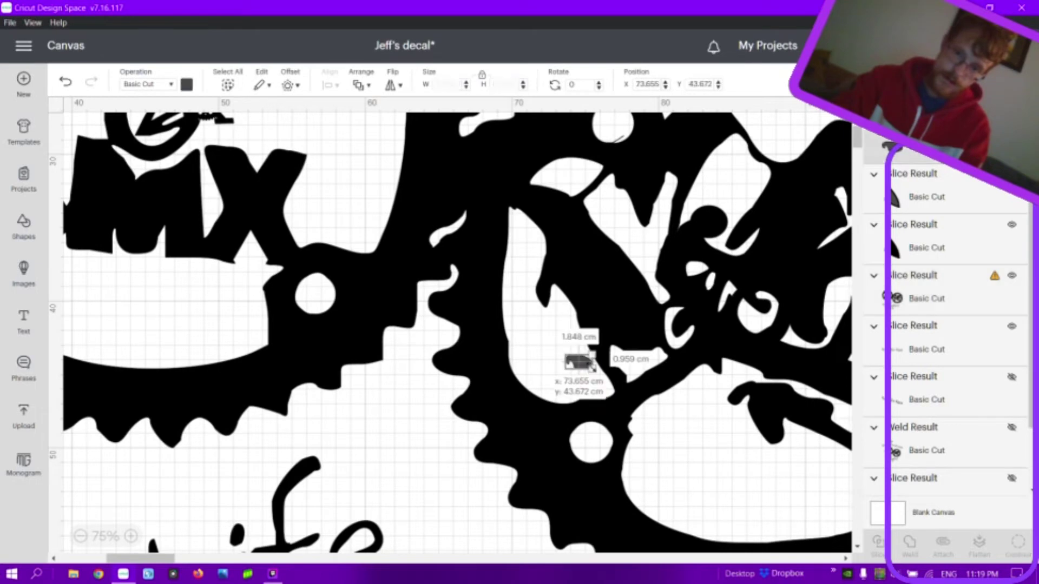
pyautogui.click(931, 251)
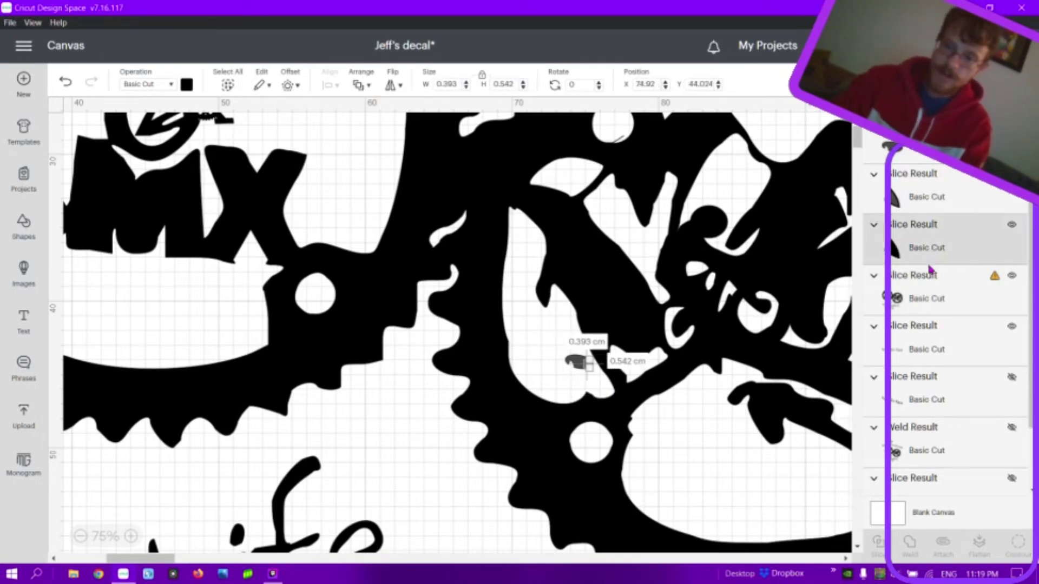
pyautogui.press('Delete')
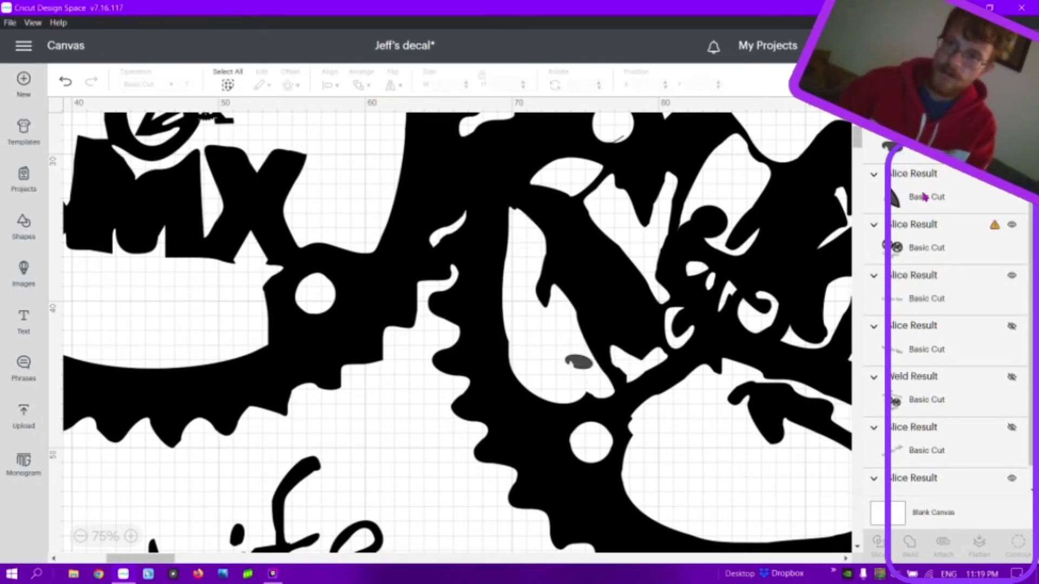
pyautogui.click(921, 191)
pyautogui.press('Delete')
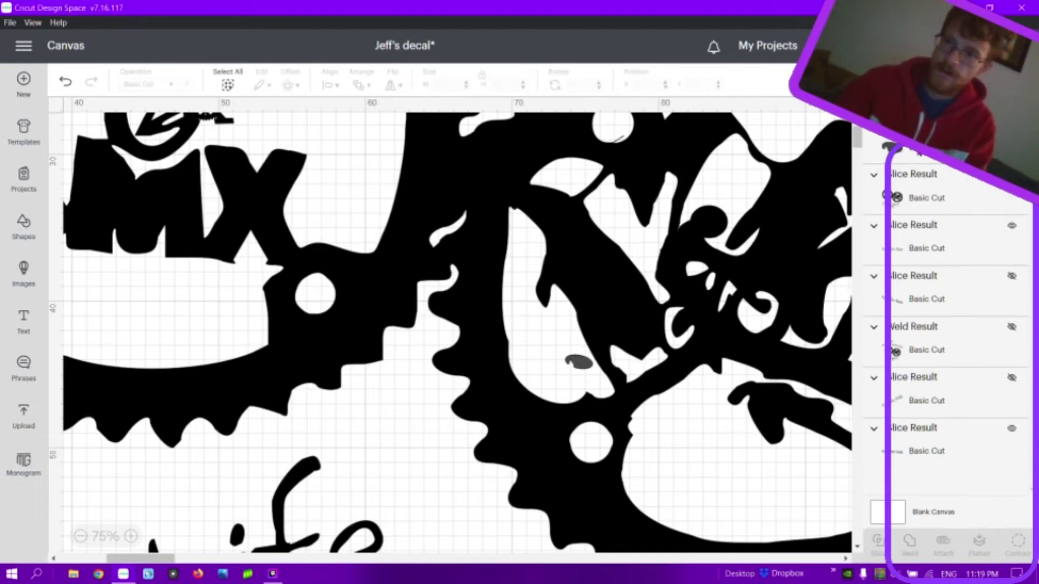
pyautogui.click(919, 150)
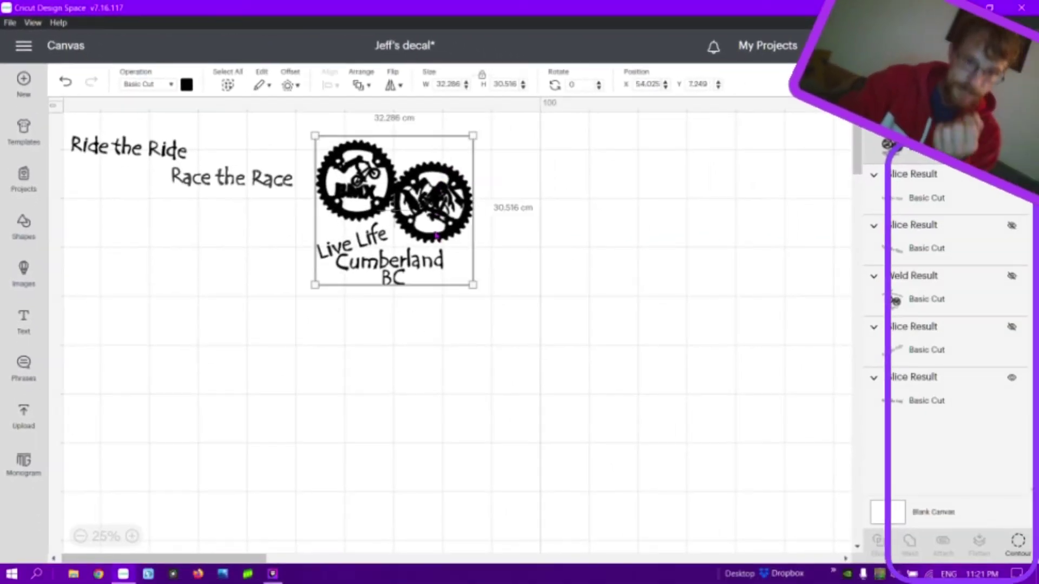
# - Insert a pentagon, enlarge it to about 22.6 cm tall and place it over the "Live Life" and "BC" lettering
pyautogui.click(181, 313)
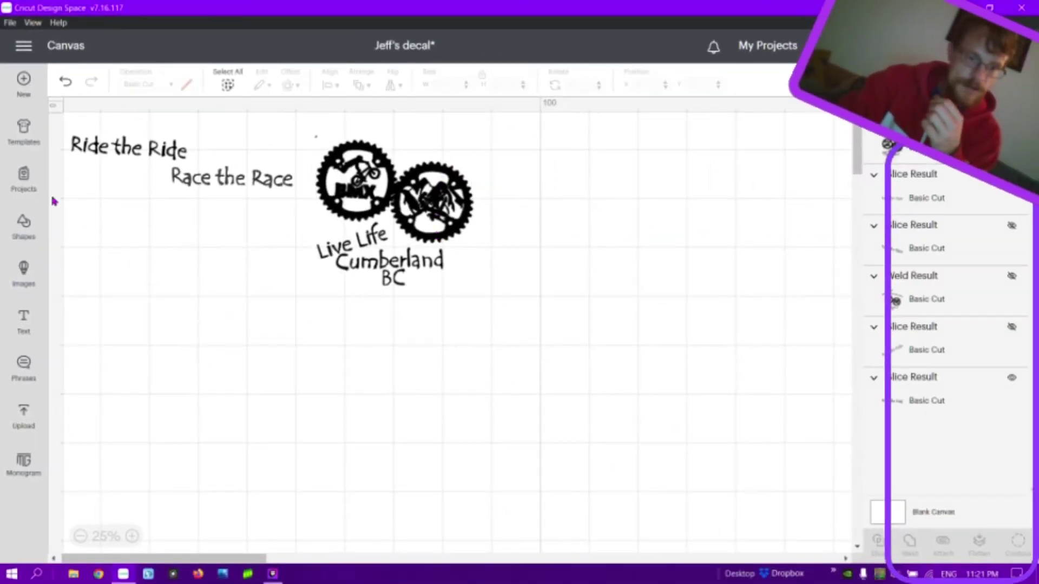
pyautogui.click(23, 224)
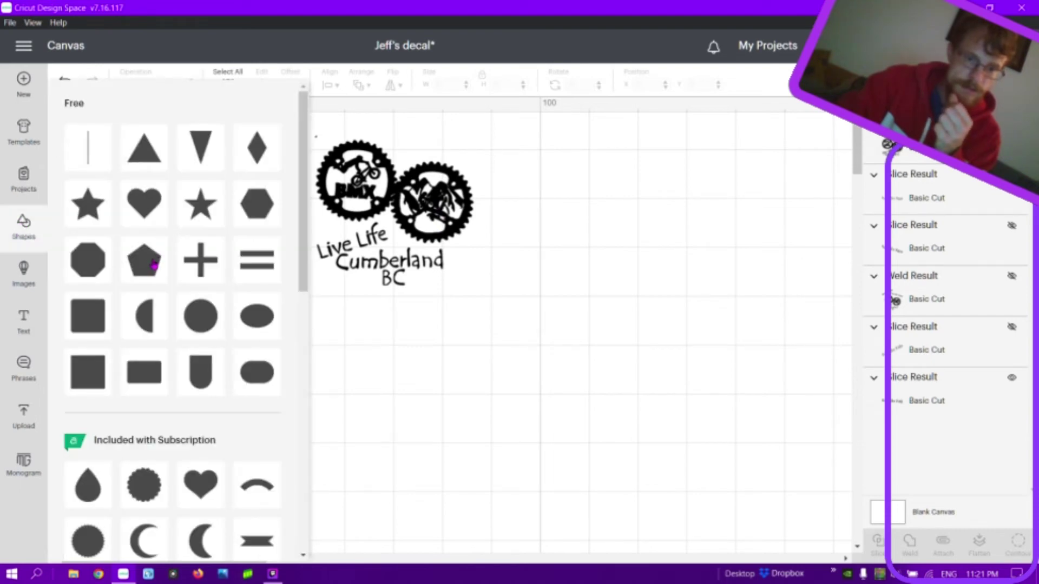
pyautogui.click(145, 265)
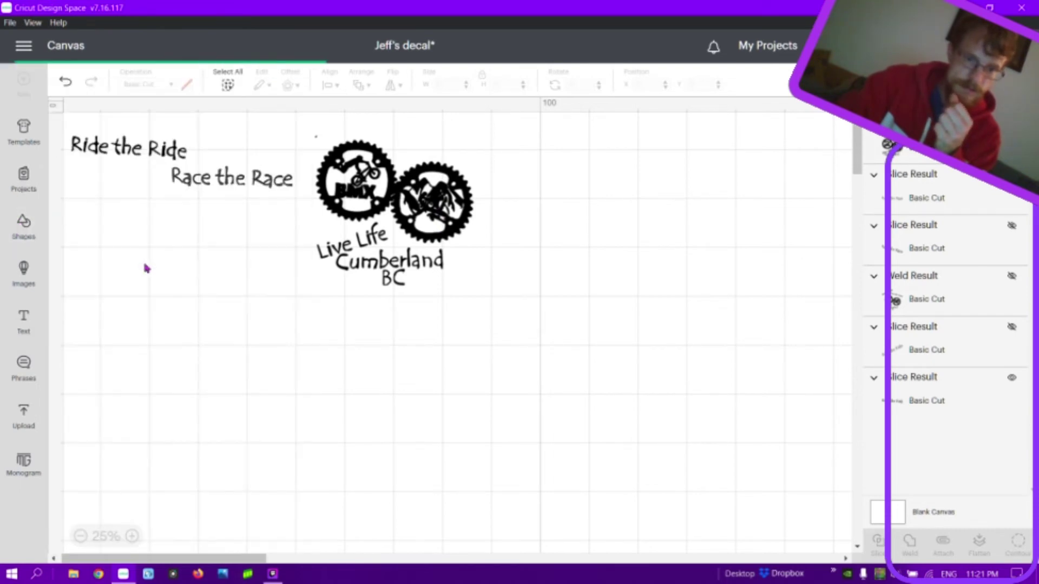
pyautogui.moveTo(83, 131); pyautogui.dragTo(223, 264)
pyautogui.moveTo(190, 225); pyautogui.dragTo(383, 298)
pyautogui.click(507, 335)
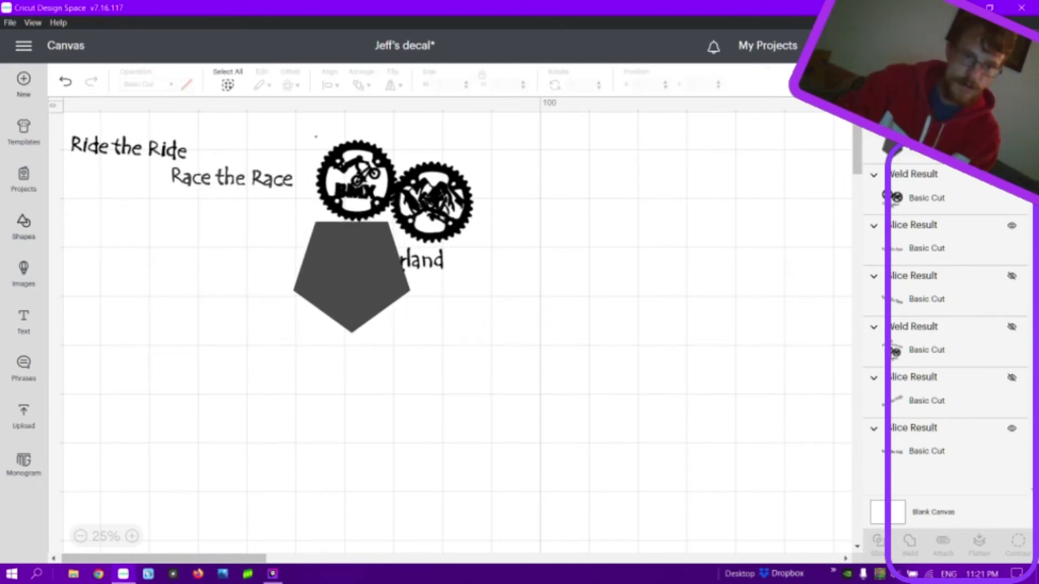
pyautogui.moveTo(327, 273); pyautogui.dragTo(349, 272)
pyautogui.click(480, 336)
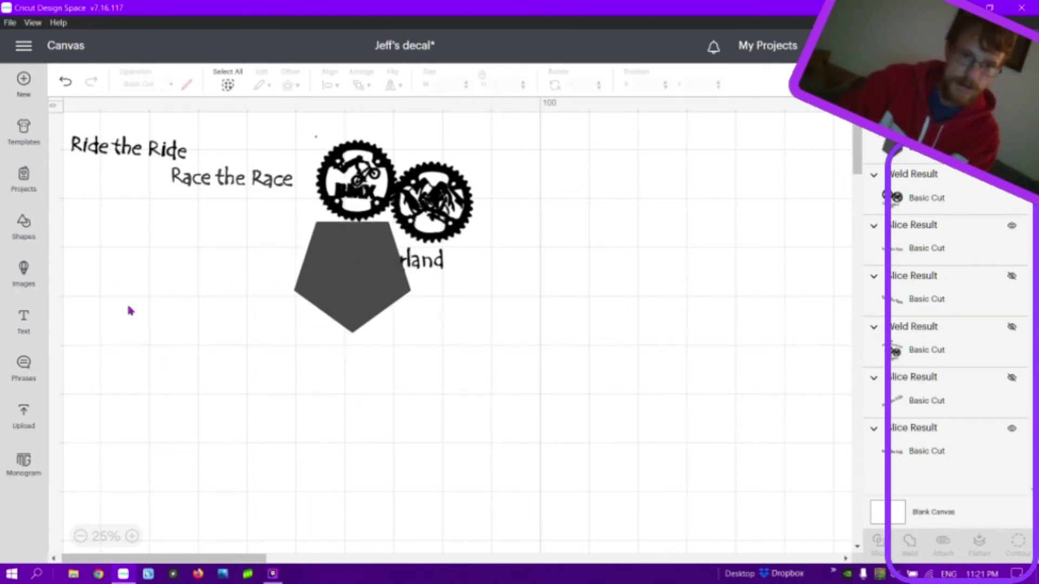
# - Cover the rest of "Cumberland" with a rounded rectangle about 15.8 by 10.5 cm and weld it to the pentagon
pyautogui.click(24, 227)
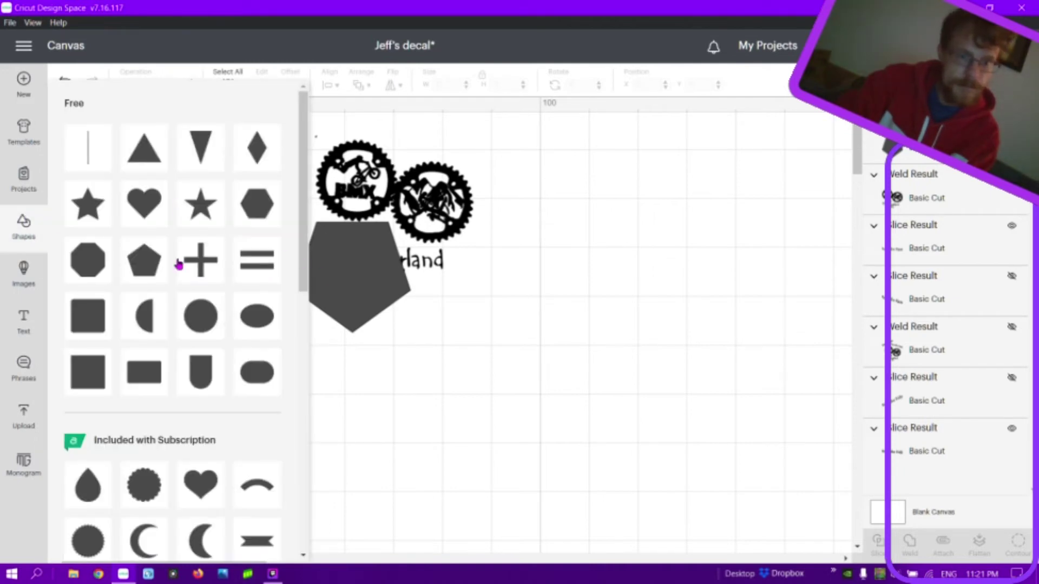
pyautogui.click(145, 372)
pyautogui.moveTo(117, 163); pyautogui.dragTo(434, 274)
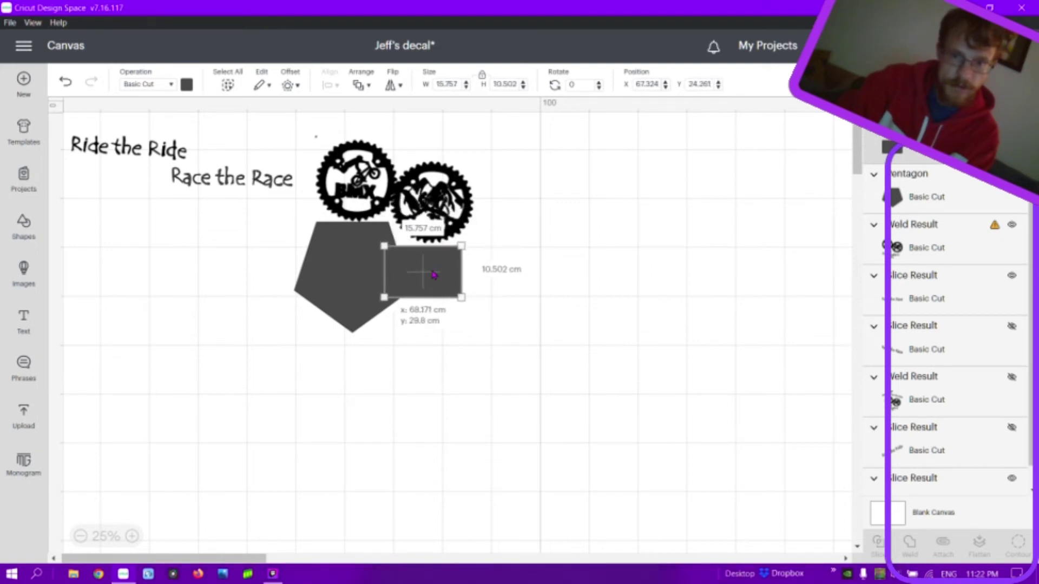
pyautogui.click(923, 196)
pyautogui.click(909, 549)
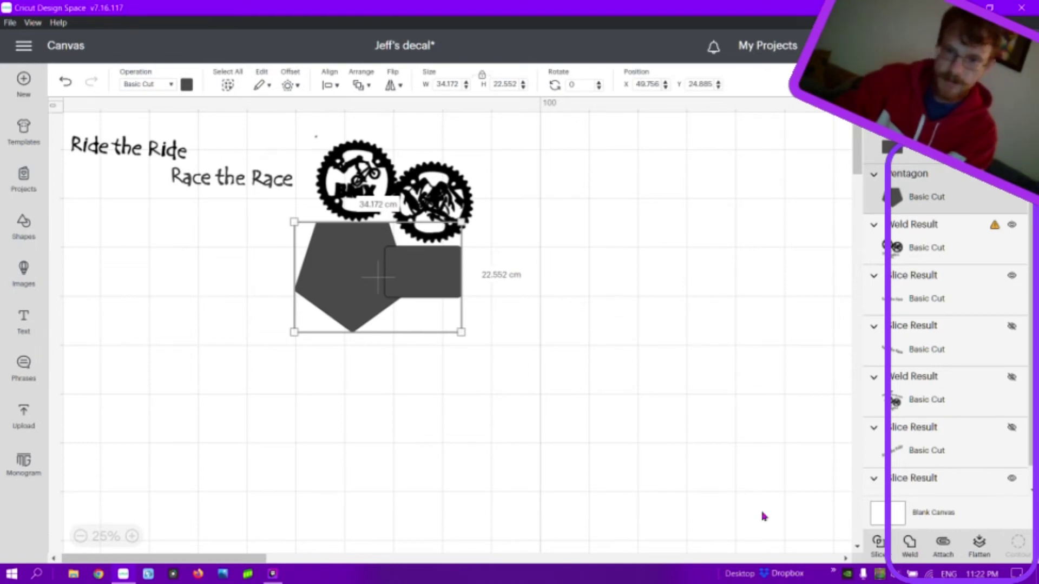
pyautogui.scroll(-2, 1027, 460)
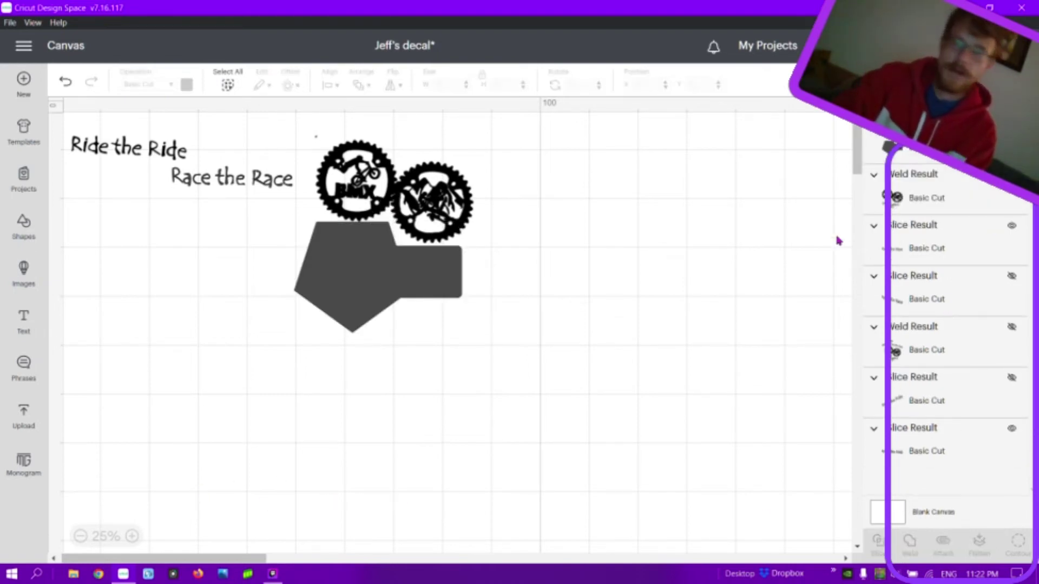
pyautogui.click(918, 215)
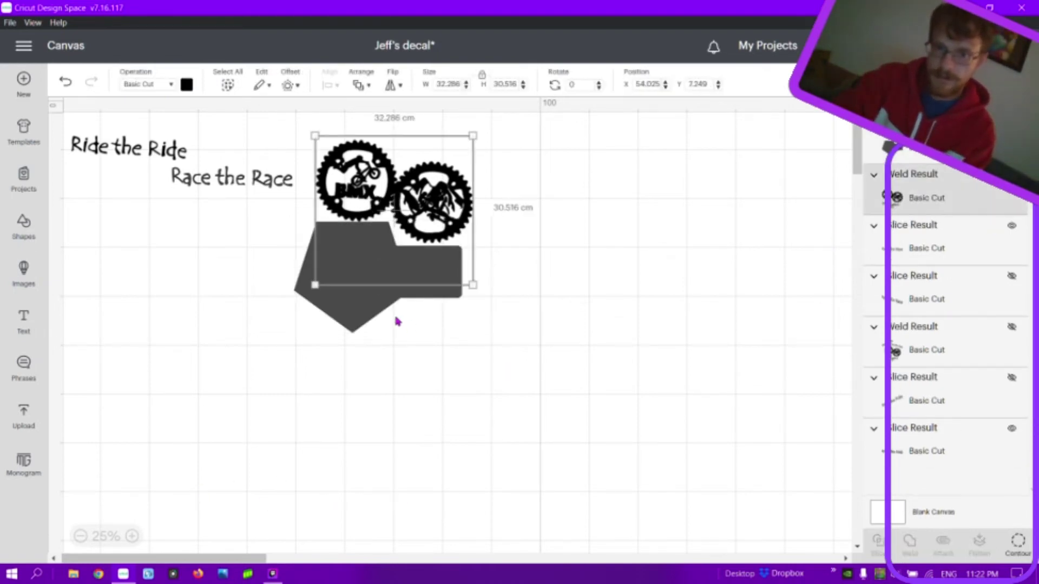
pyautogui.click(388, 346)
pyautogui.click(931, 206)
pyautogui.keyDown('shift'); pyautogui.click(901, 151); pyautogui.keyUp('shift')
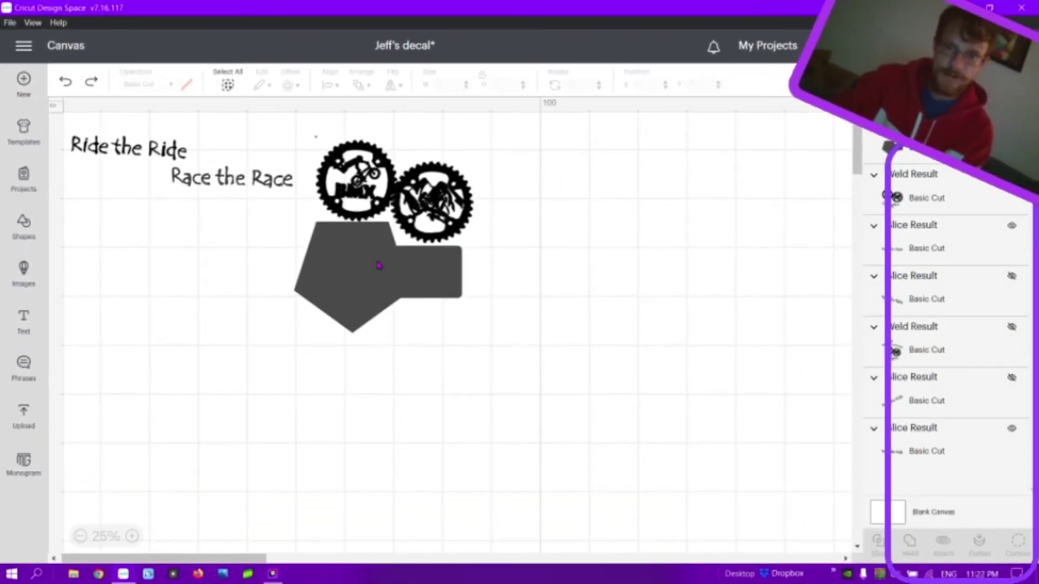
# - Reposition the gear artwork and the welded shape so the shape covers all of "Live Life Cumberland BC" without touching the gear teeth
pyautogui.moveTo(379, 287)
pyautogui.mouseDown()
pyautogui.moveTo(702, 417)
pyautogui.moveTo(388, 292)
pyautogui.mouseUp()
pyautogui.click(568, 362)
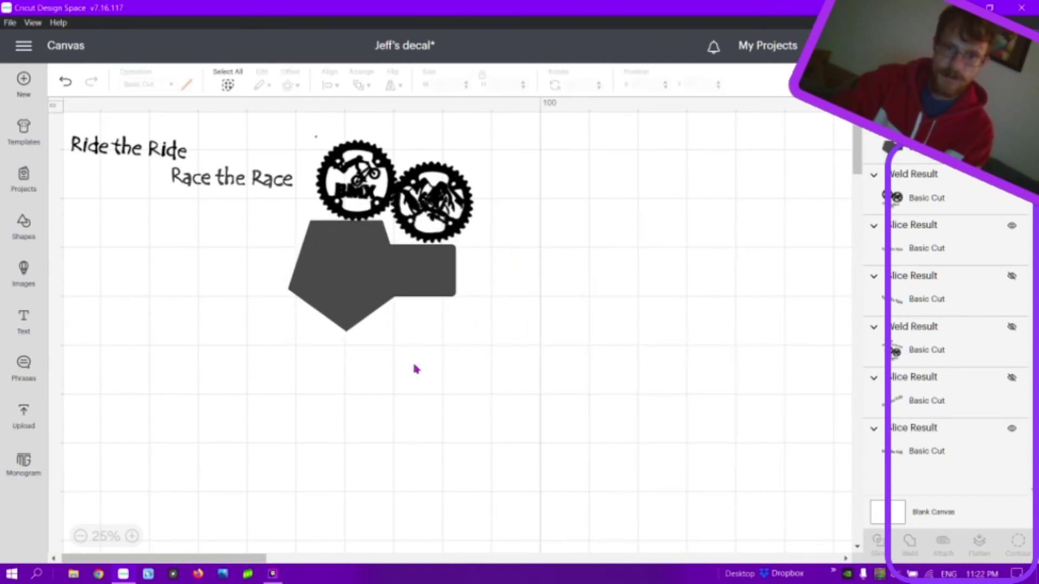
pyautogui.click(131, 535)
pyautogui.click(132, 536)
pyautogui.click(132, 536)
pyautogui.click(306, 311)
pyautogui.moveTo(306, 311); pyautogui.dragTo(389, 376)
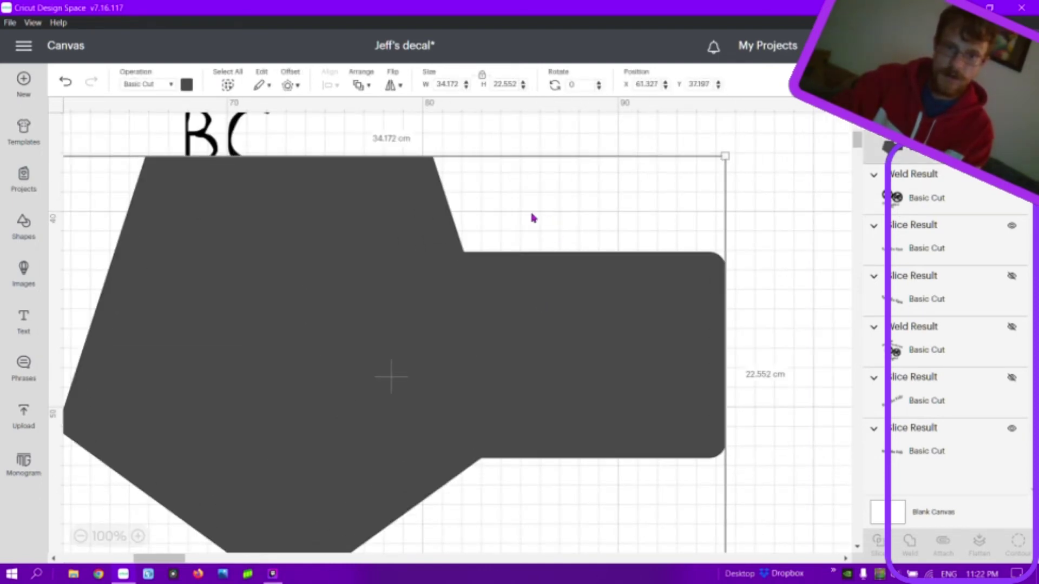
pyautogui.moveTo(533, 285); pyautogui.dragTo(563, 473)
pyautogui.moveTo(460, 221); pyautogui.dragTo(586, 357)
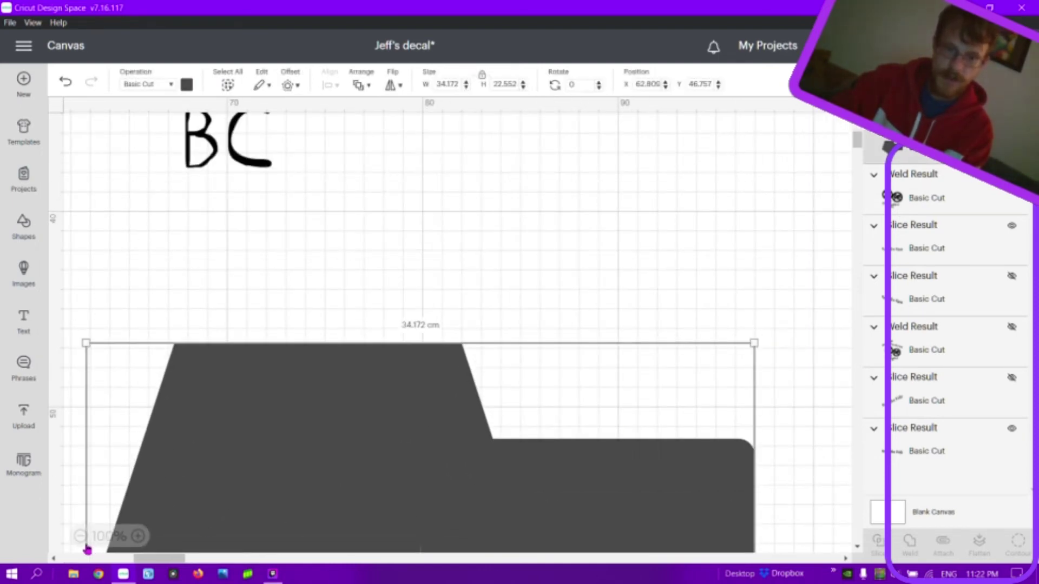
pyautogui.click(80, 535)
pyautogui.moveTo(520, 197); pyautogui.dragTo(674, 346)
pyautogui.moveTo(487, 472); pyautogui.dragTo(449, 304)
pyautogui.click(806, 353)
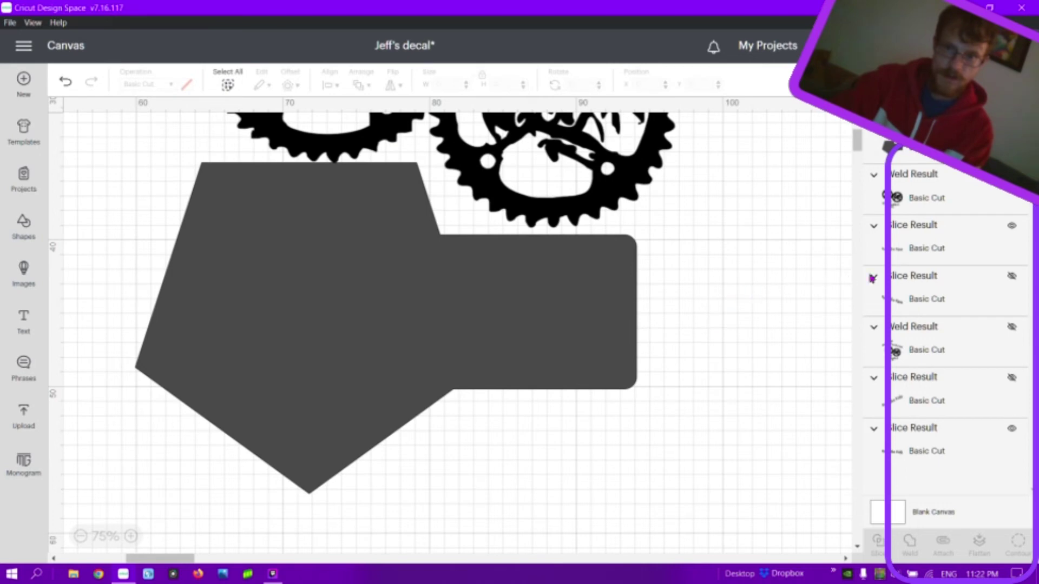
# - Slice the gear artwork with the welded shape and move the shape and one "Live Life Cumberland BC" slice away from the gears
pyautogui.click(929, 196)
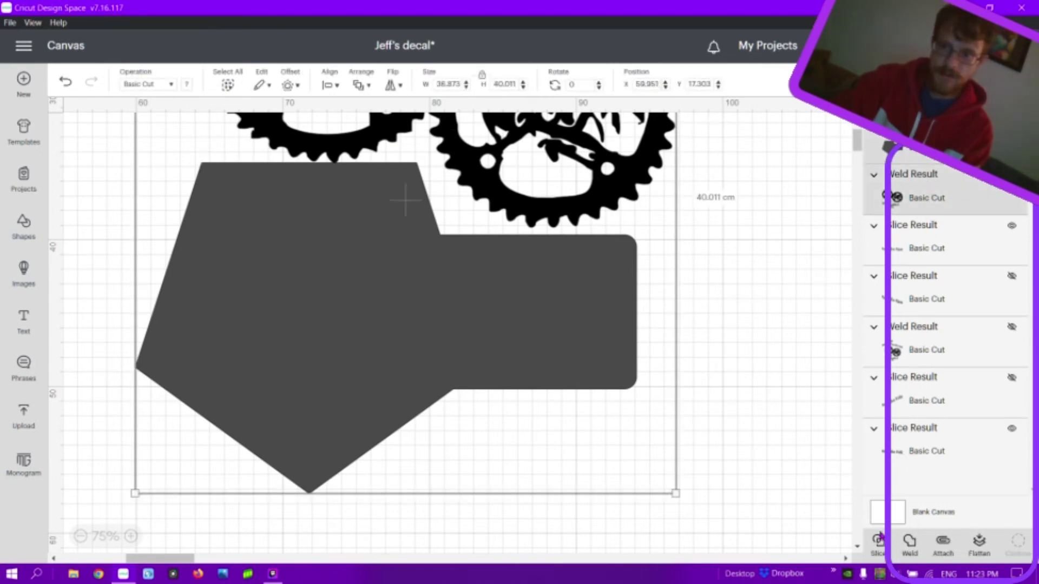
pyautogui.click(82, 536)
pyautogui.moveTo(414, 321); pyautogui.dragTo(183, 404)
pyautogui.hotkey('ctrl', 'z')
pyautogui.hotkey('ctrl', 'z')
pyautogui.moveTo(447, 324); pyautogui.dragTo(161, 223)
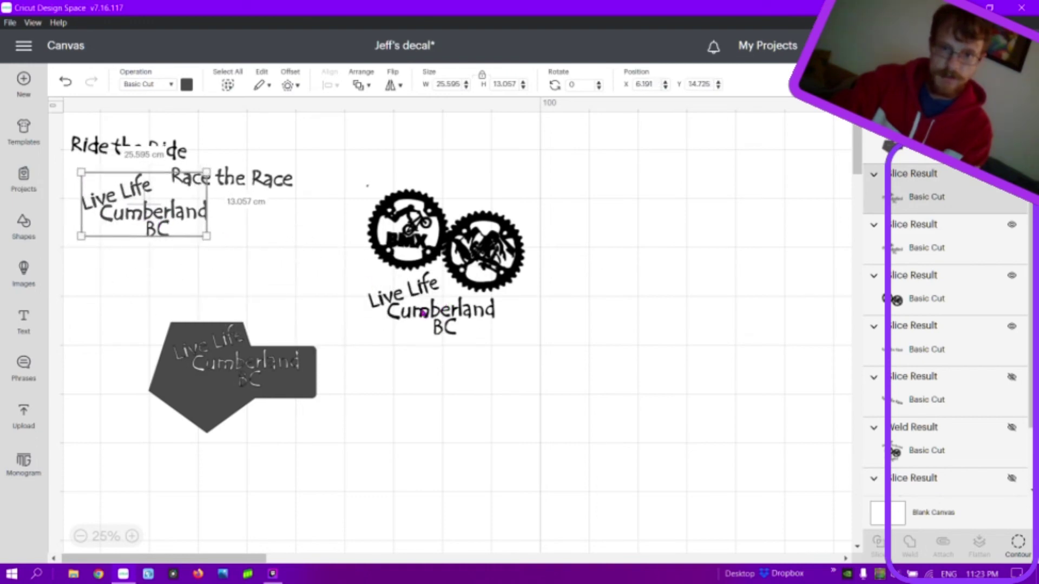
# - Move the duplicate "Live Life Cumberland BC" slice off the gears and hide it, and delete the welded cutting shape
pyautogui.moveTo(424, 313); pyautogui.dragTo(698, 230)
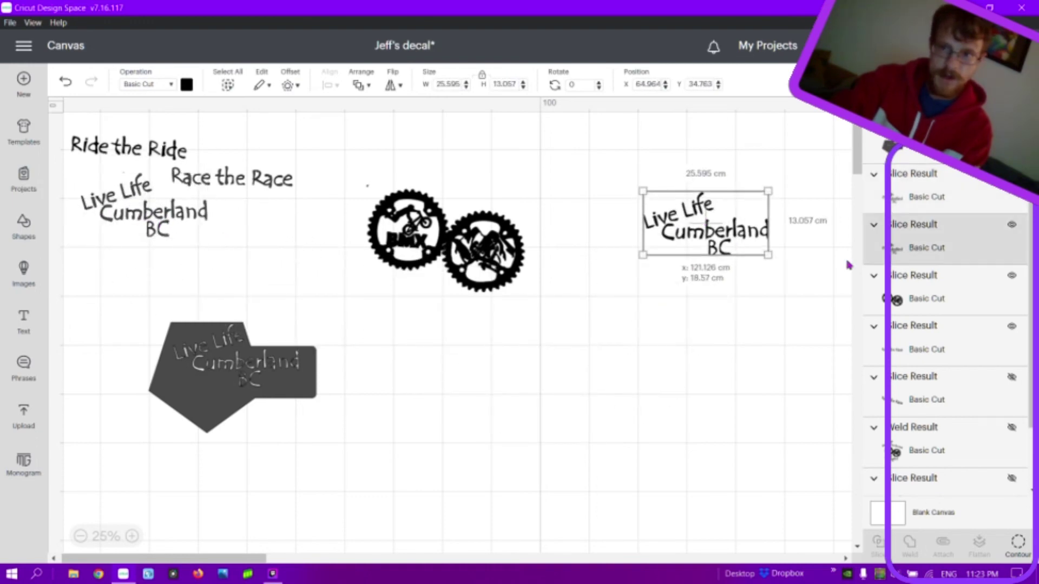
pyautogui.click(1011, 226)
pyautogui.moveTo(261, 382); pyautogui.dragTo(454, 460)
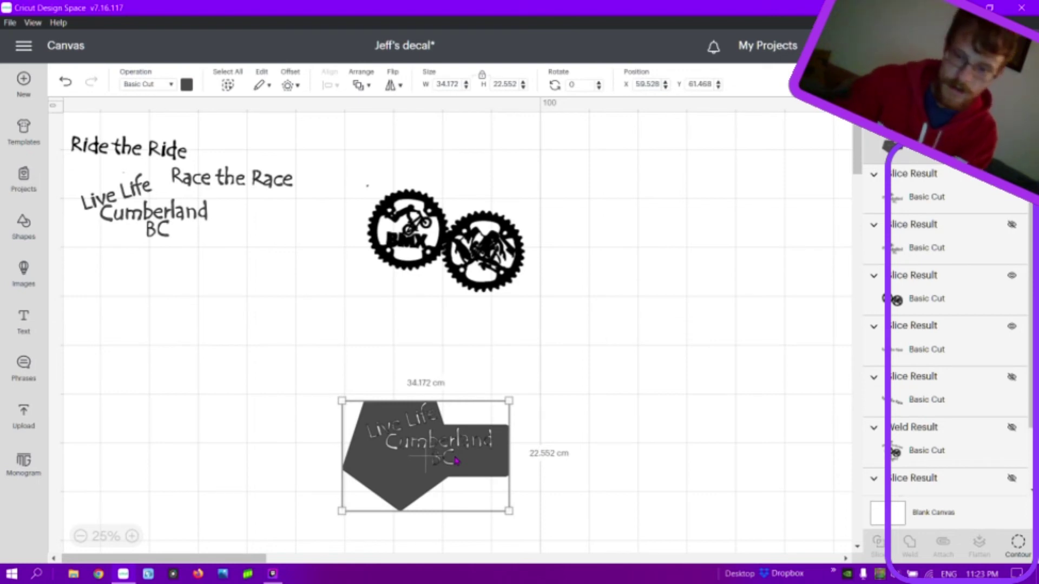
pyautogui.press('Delete')
# - Bring the gear artwork next to the slogans and position "Live Life Cumberland BC" directly beneath the two gears
pyautogui.moveTo(149, 215); pyautogui.dragTo(203, 340)
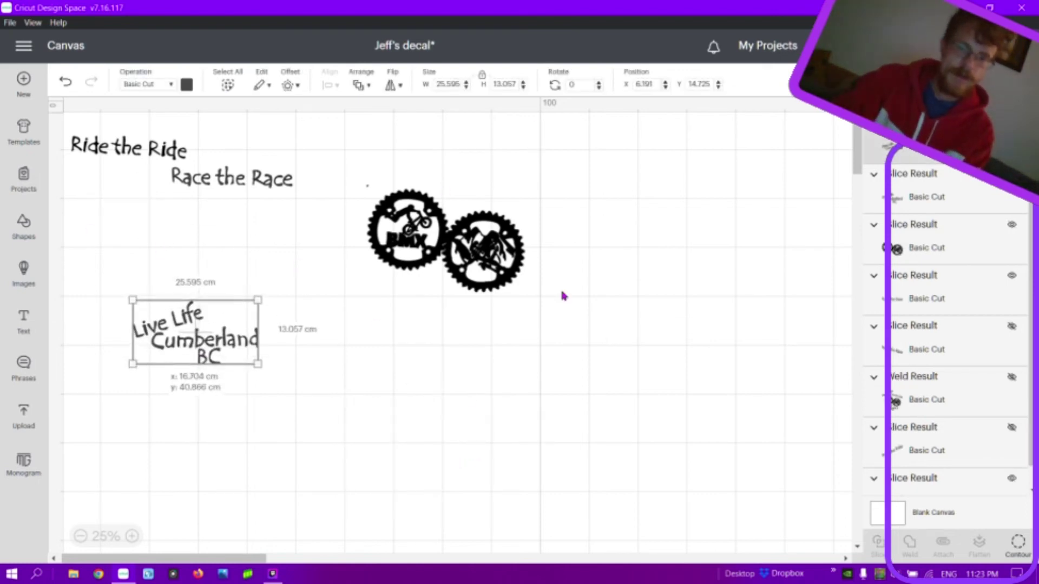
pyautogui.moveTo(482, 274); pyautogui.dragTo(202, 263)
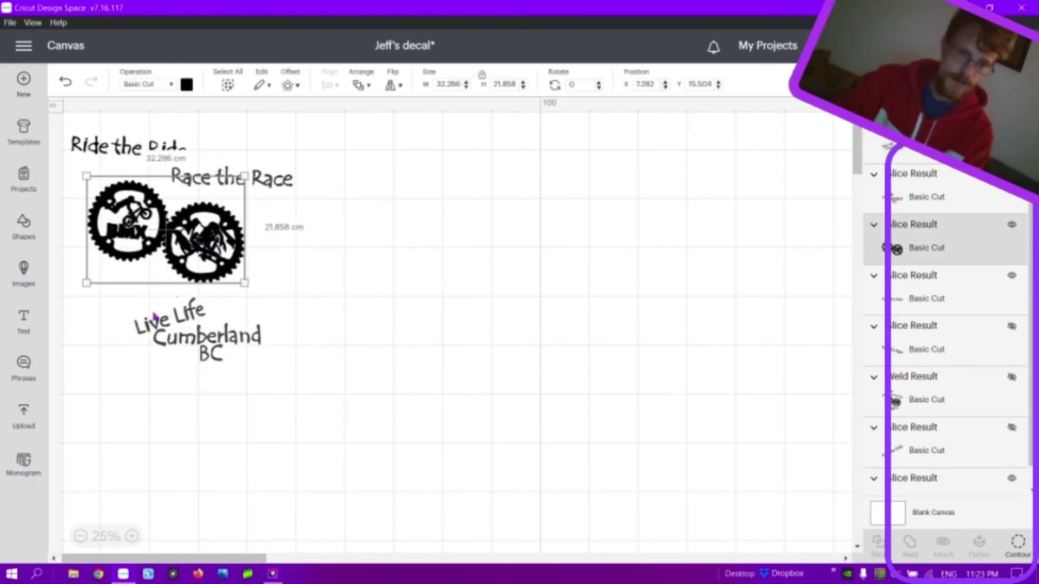
pyautogui.moveTo(193, 343); pyautogui.dragTo(144, 304)
pyautogui.moveTo(183, 265); pyautogui.dragTo(214, 277)
pyautogui.moveTo(153, 314); pyautogui.dragTo(195, 324)
# - Place "Race the Race" over the mountain gear, tilted about 19.9°, with "Ride the Ride" above the BMX gear, and nudge the lettering closer
pyautogui.moveTo(240, 179); pyautogui.dragTo(329, 174)
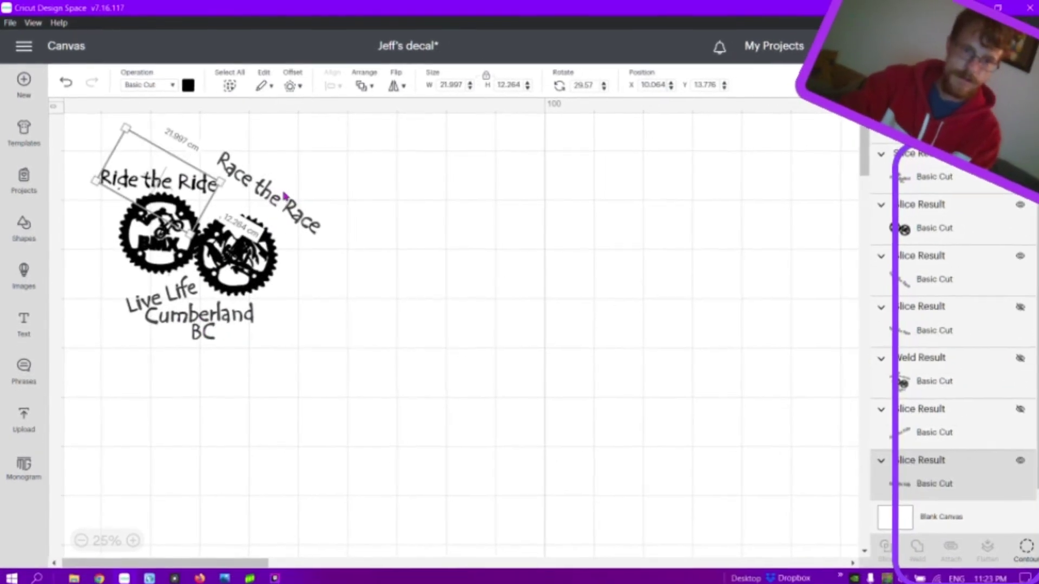
pyautogui.moveTo(324, 254); pyautogui.dragTo(343, 288)
pyautogui.click(352, 353)
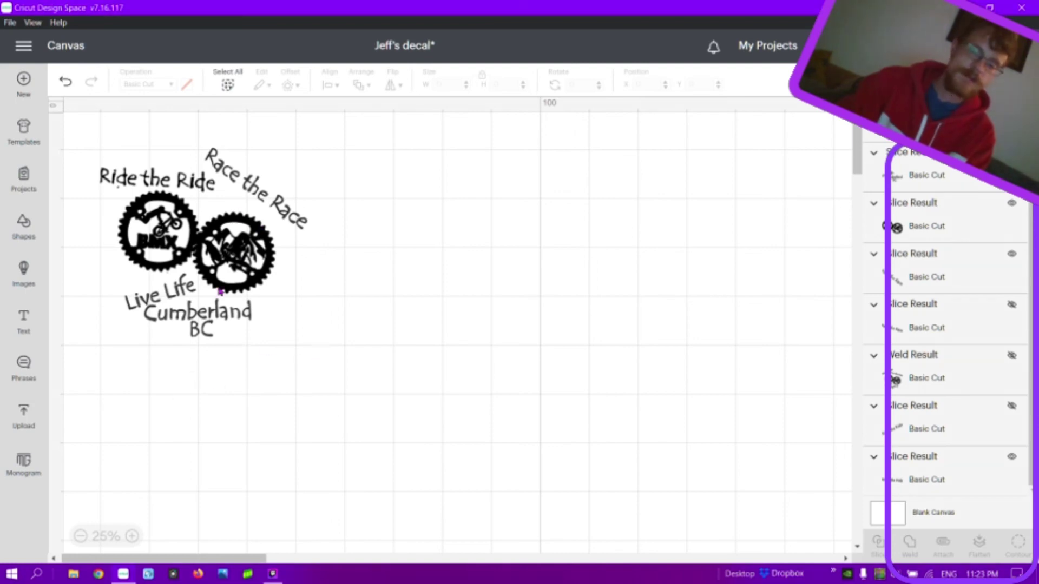
pyautogui.click(160, 184)
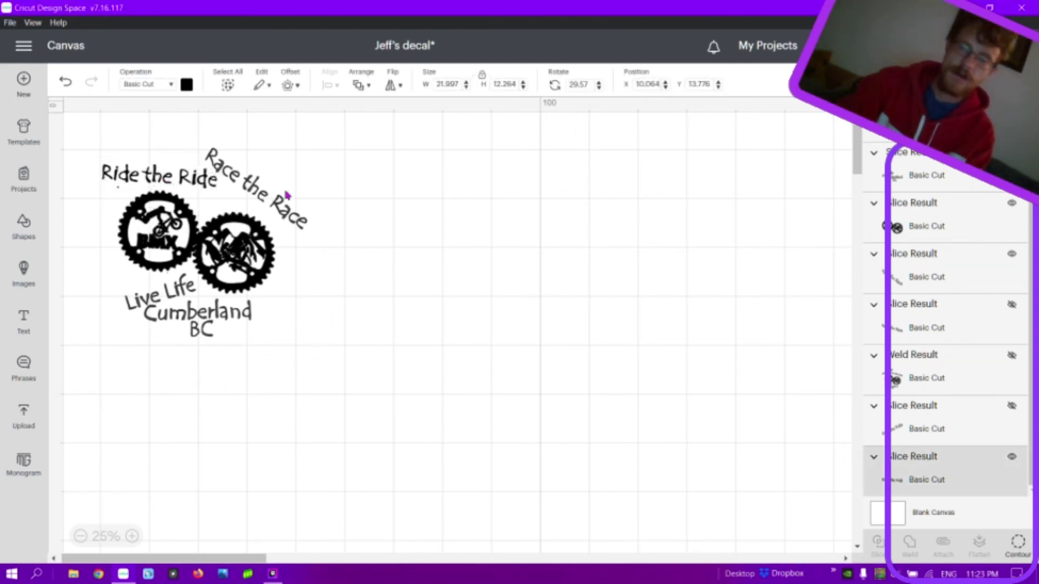
pyautogui.moveTo(260, 199)
pyautogui.mouseDown()
pyautogui.moveTo(247, 204)
pyautogui.moveTo(260, 200)
pyautogui.mouseUp()
pyautogui.click(180, 322)
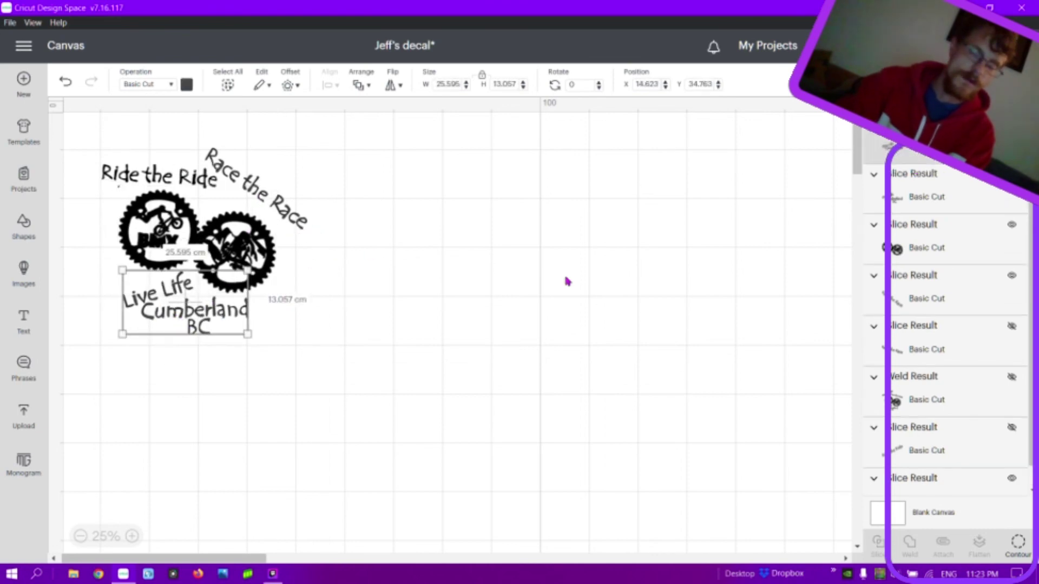
# - Shift "Race the Race" up and closer to the gears, and set "Ride the Ride" over the BMX gear at about 27.6° rotation
pyautogui.click(287, 207)
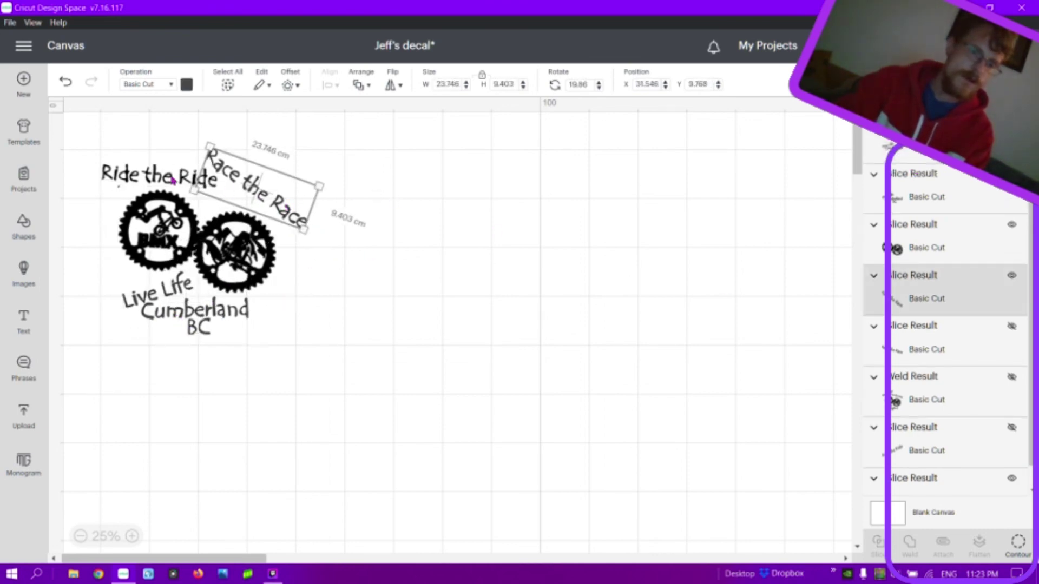
pyautogui.click(124, 172)
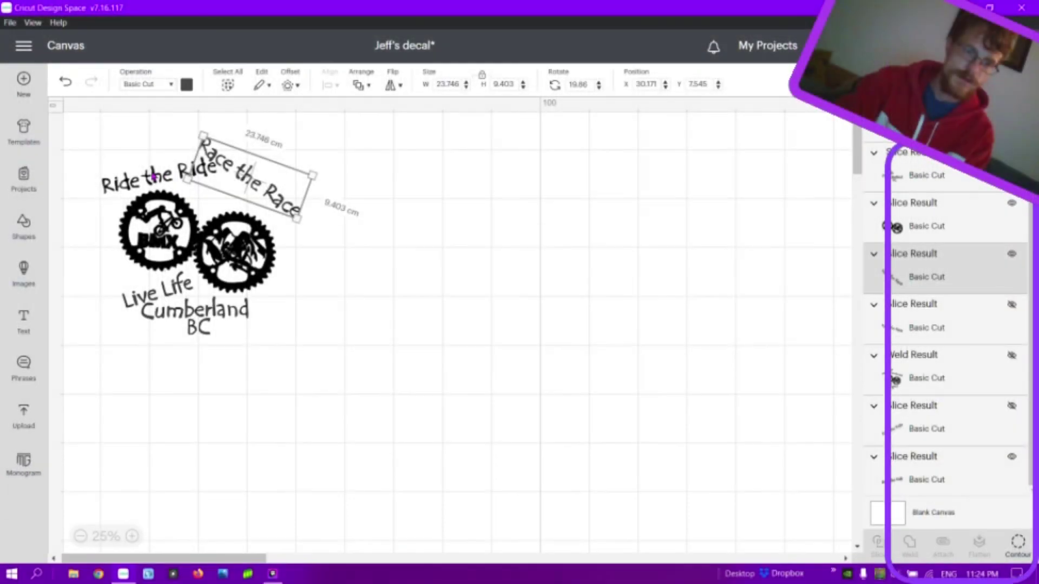
pyautogui.moveTo(150, 186); pyautogui.dragTo(147, 180)
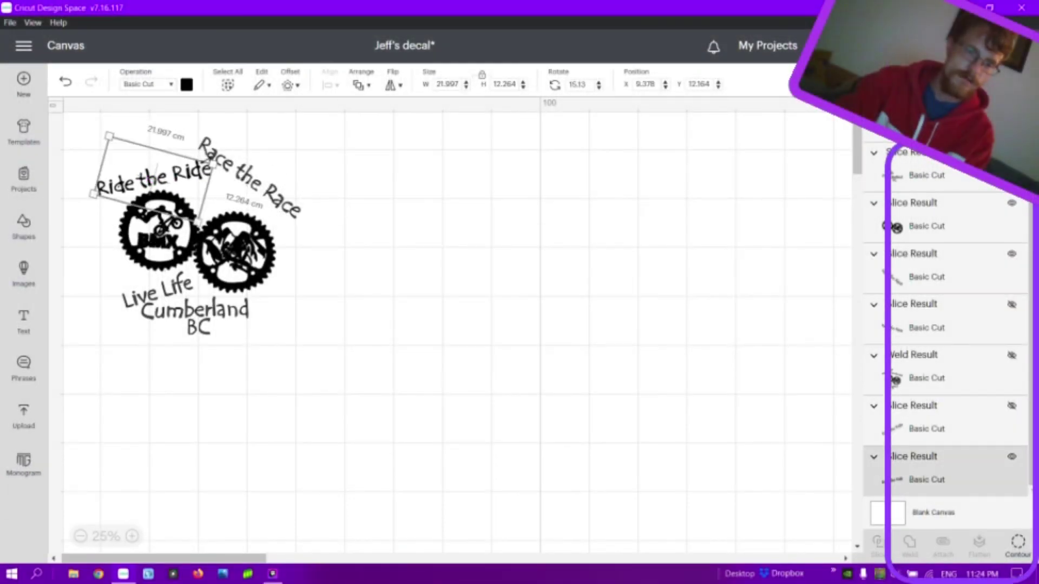
pyautogui.moveTo(219, 162); pyautogui.dragTo(239, 180)
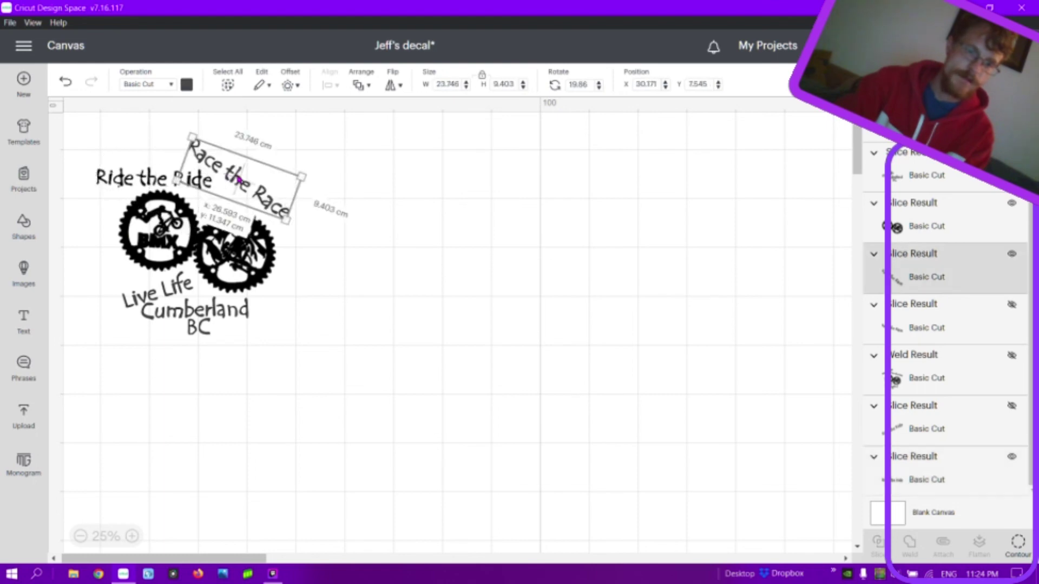
pyautogui.moveTo(131, 180); pyautogui.dragTo(139, 180)
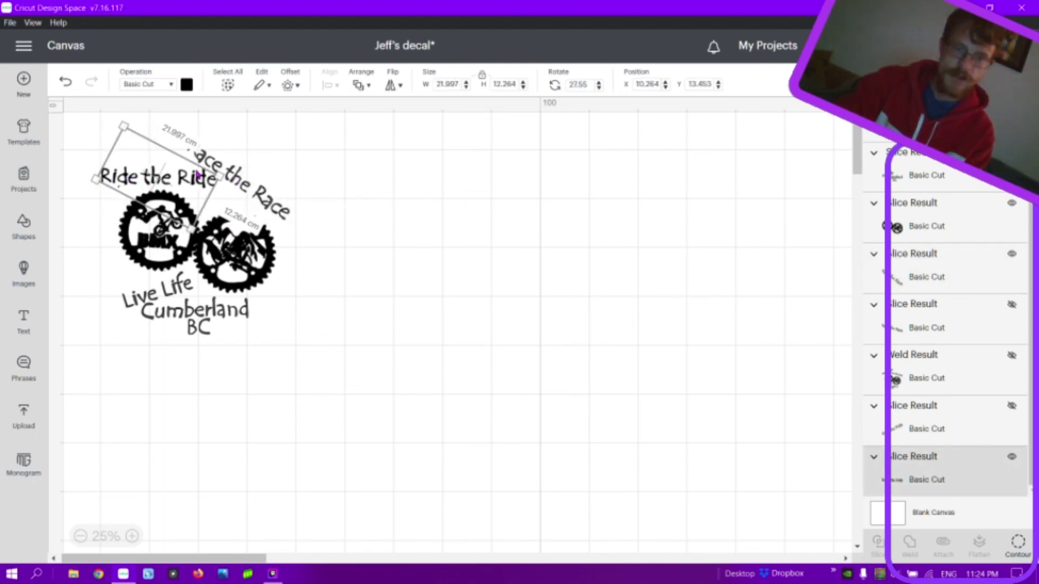
# - Nudge "Race the Race" slightly outward, rotate "Ride the Ride" to about 19.3° and move it away from "Race the Race" above the BMX gear
pyautogui.click(257, 184)
pyautogui.click(153, 187)
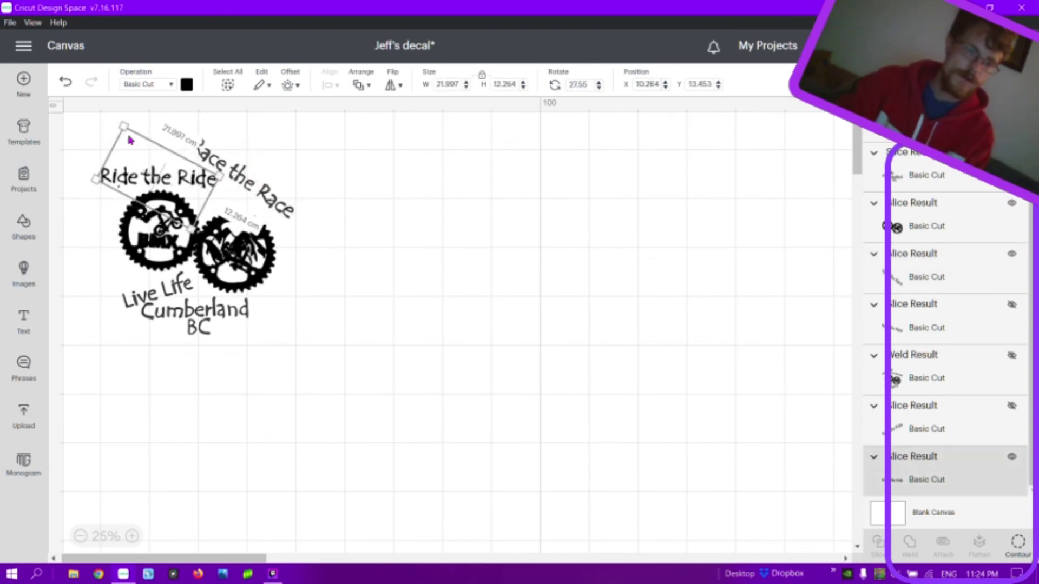
pyautogui.moveTo(83, 177); pyautogui.dragTo(85, 188)
pyautogui.moveTo(139, 180); pyautogui.dragTo(131, 180)
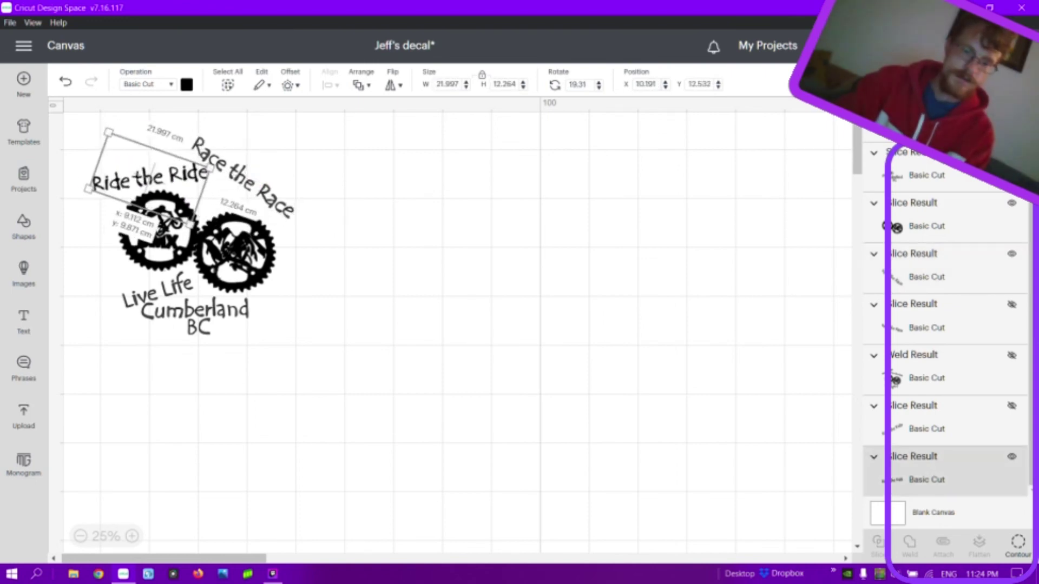